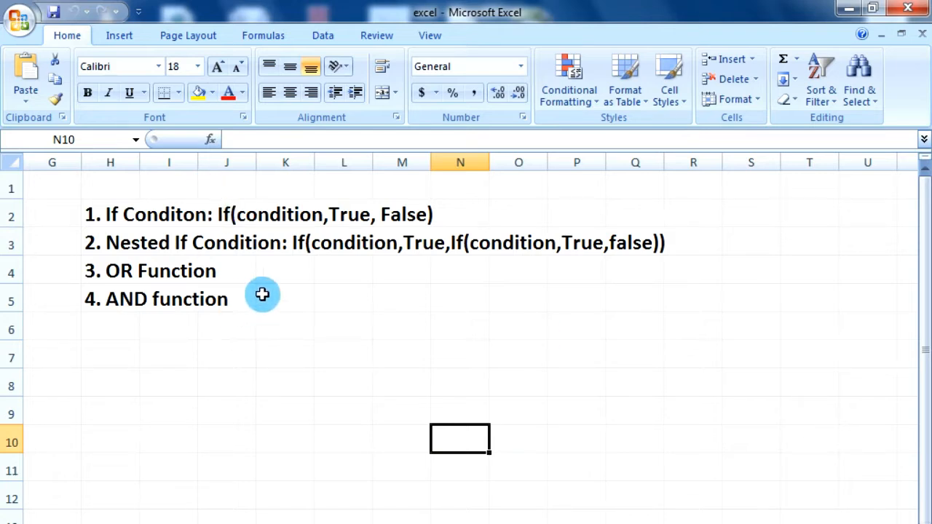
# Examine the condition, True and False parts of the If Condition syntax note in row 2.
pyautogui.click(236, 215)
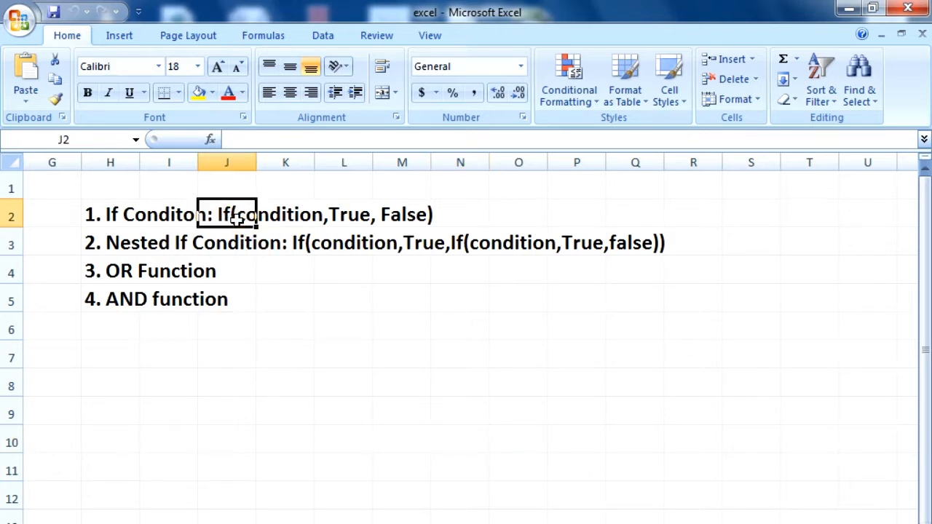
pyautogui.click(312, 320)
pyautogui.click(270, 216)
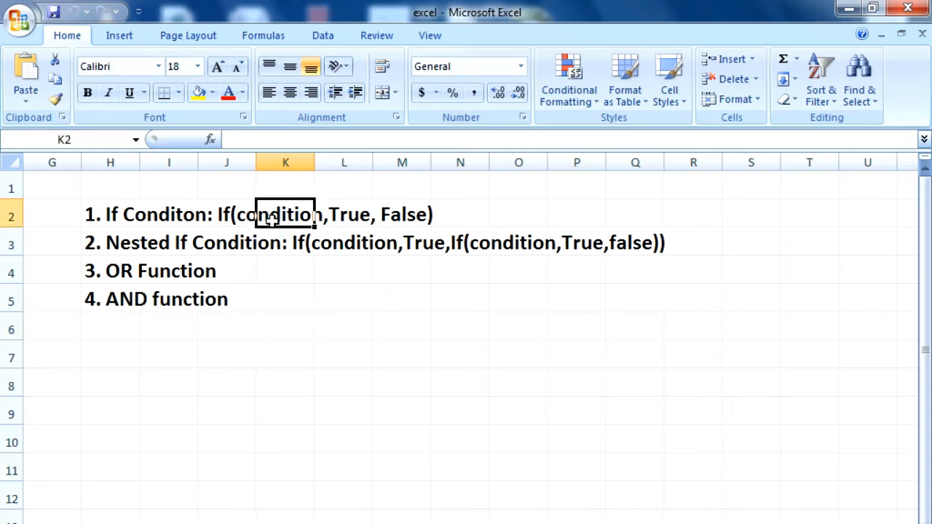
pyautogui.click(313, 293)
pyautogui.click(232, 215)
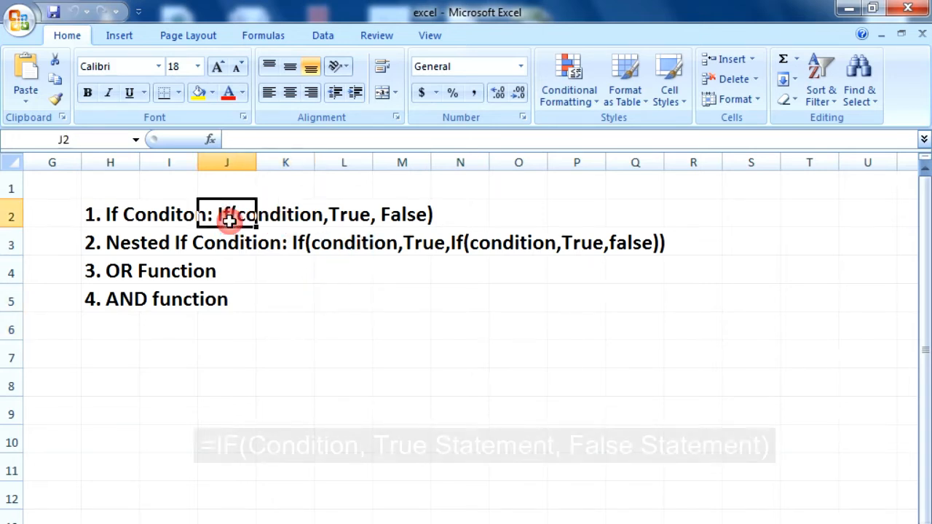
pyautogui.click(278, 221)
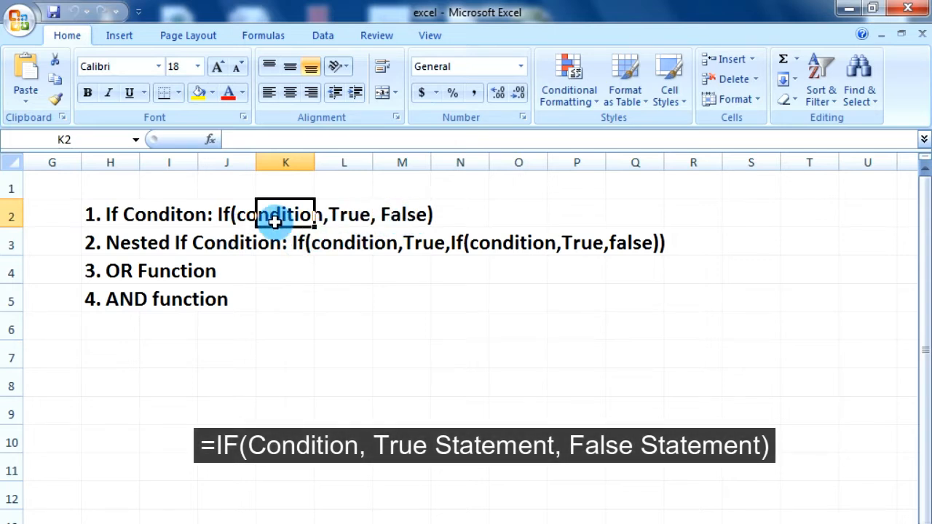
pyautogui.click(318, 220)
pyautogui.click(269, 219)
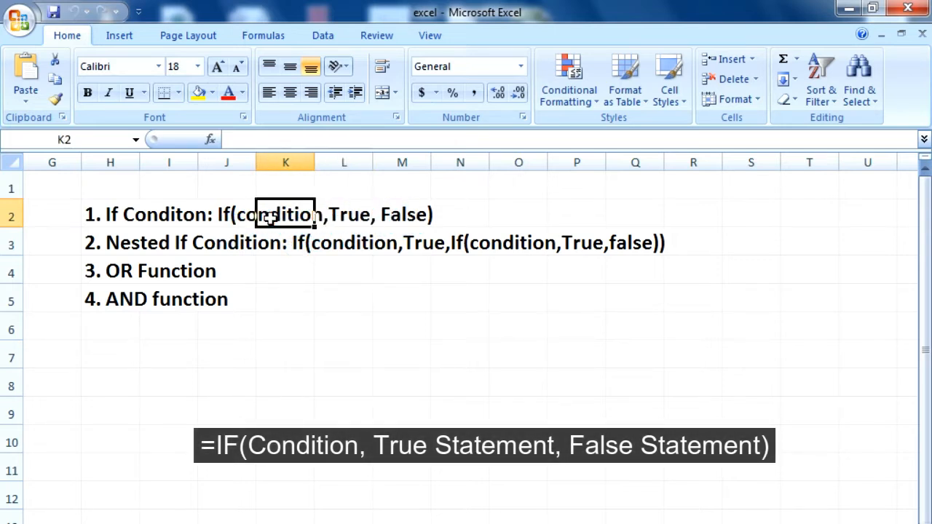
pyautogui.click(349, 220)
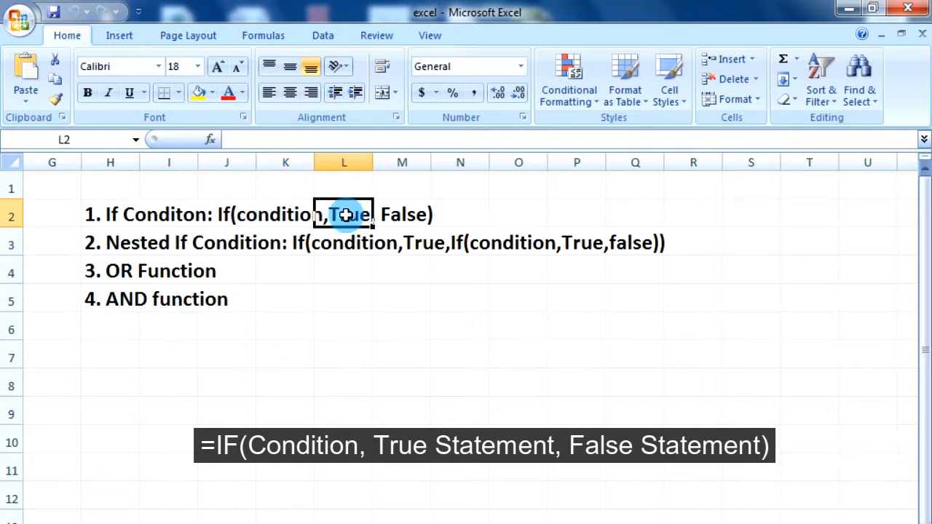
pyautogui.click(403, 218)
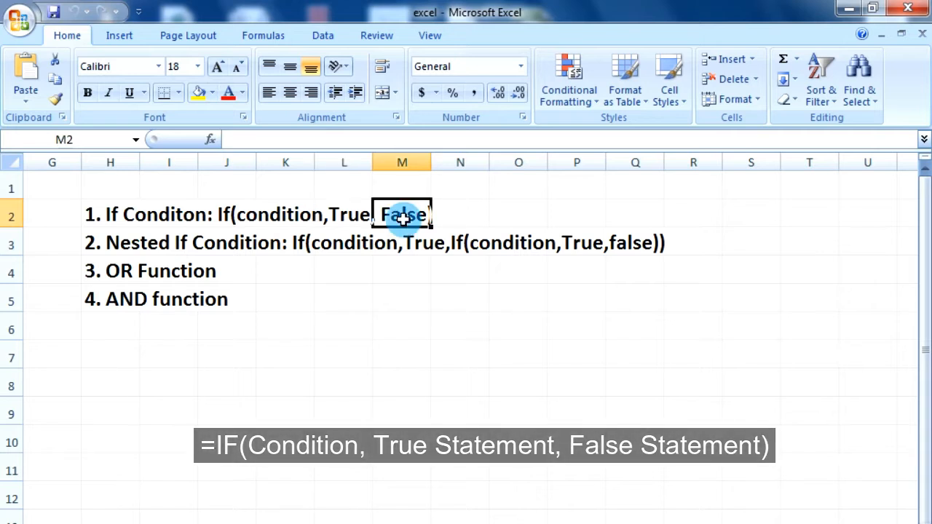
pyautogui.click(275, 141)
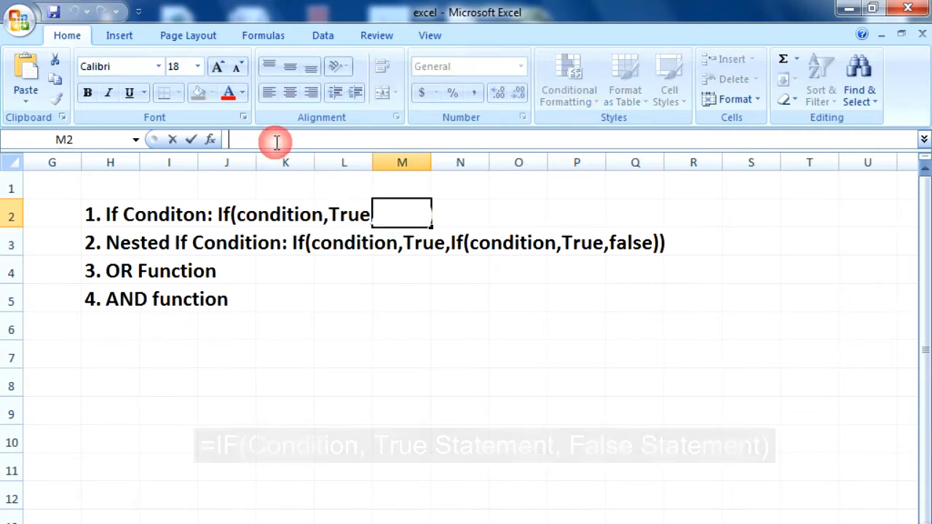
pyautogui.write('=i')
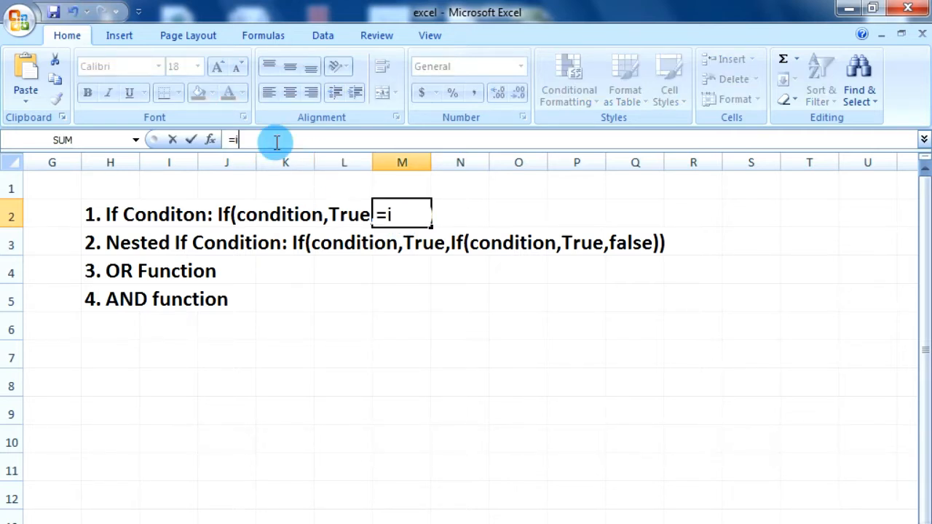
pyautogui.write('f(')
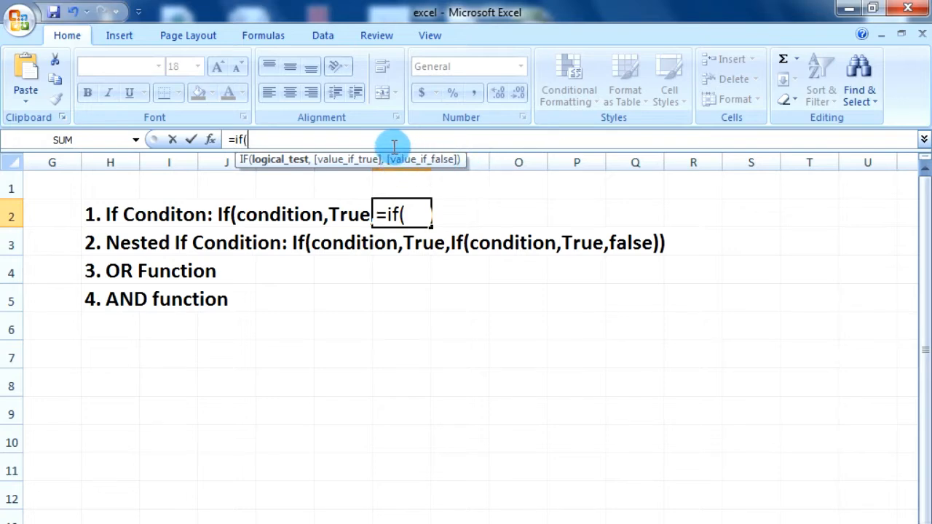
pyautogui.hscroll(-6, 466, 328)
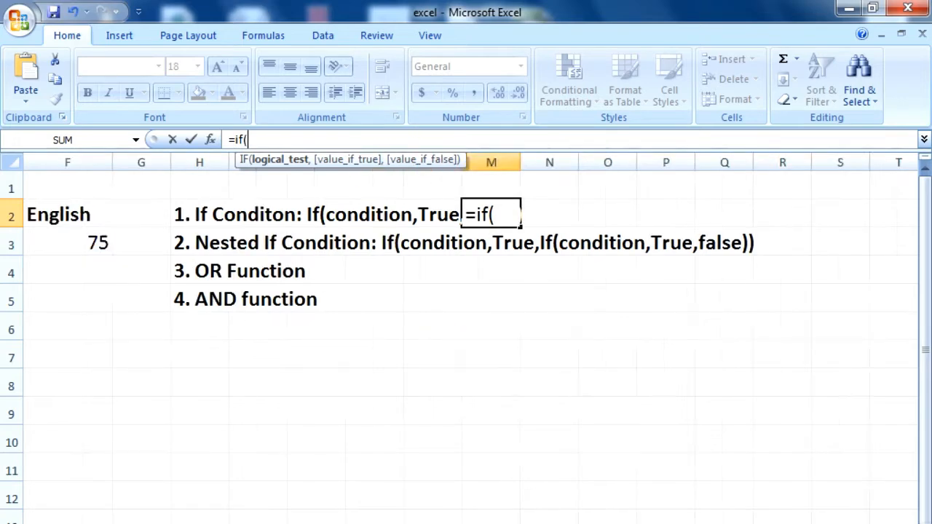
pyautogui.click(427, 447)
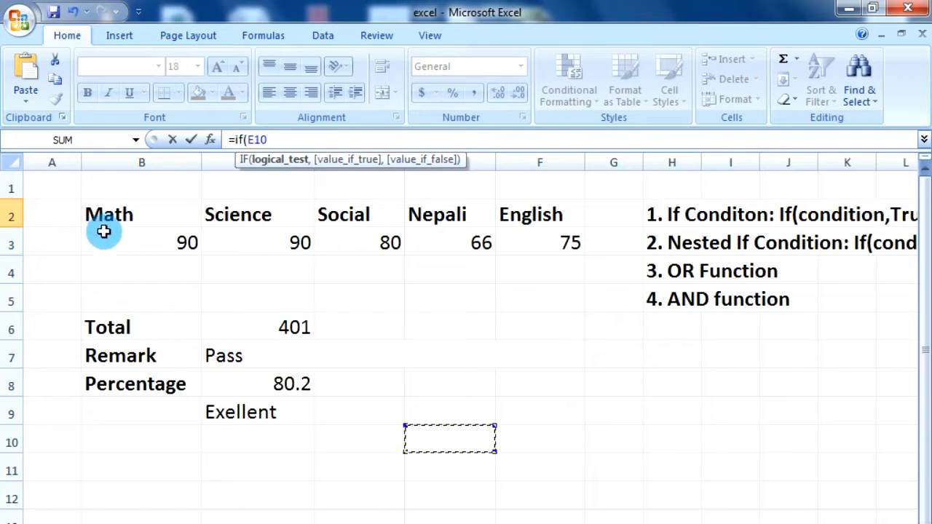
pyautogui.press('Escape')
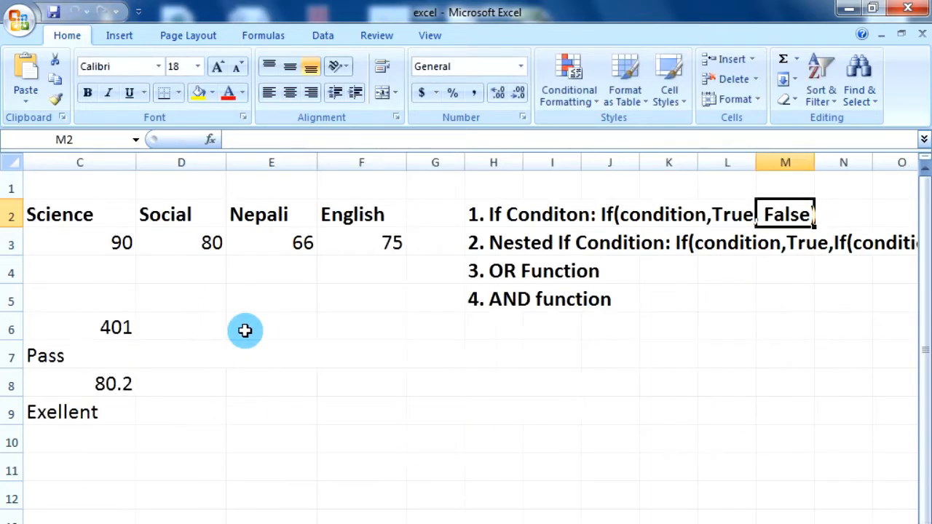
# Clear the Total result in C6 and the Remark, Percentage and grade results in rows 7 to 9.
pyautogui.hscroll(-2, 466, 342)
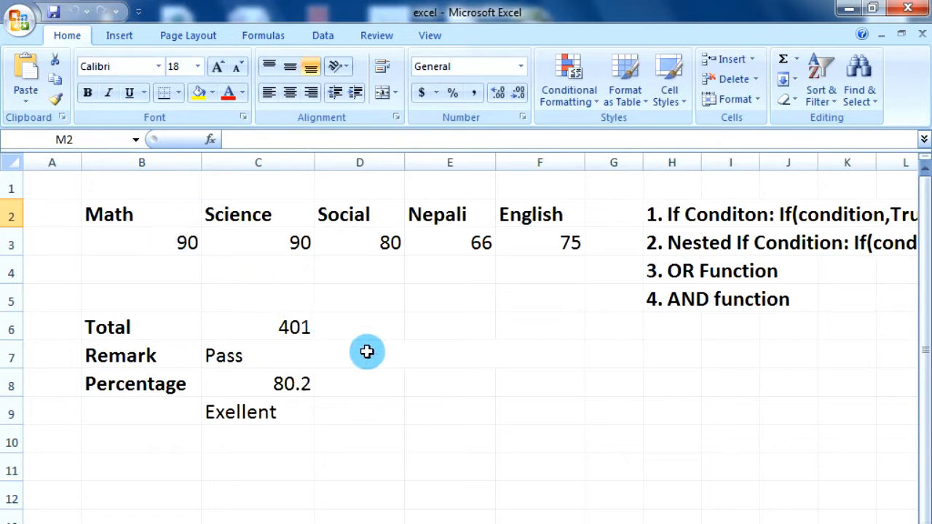
pyautogui.click(178, 246)
pyautogui.click(282, 332)
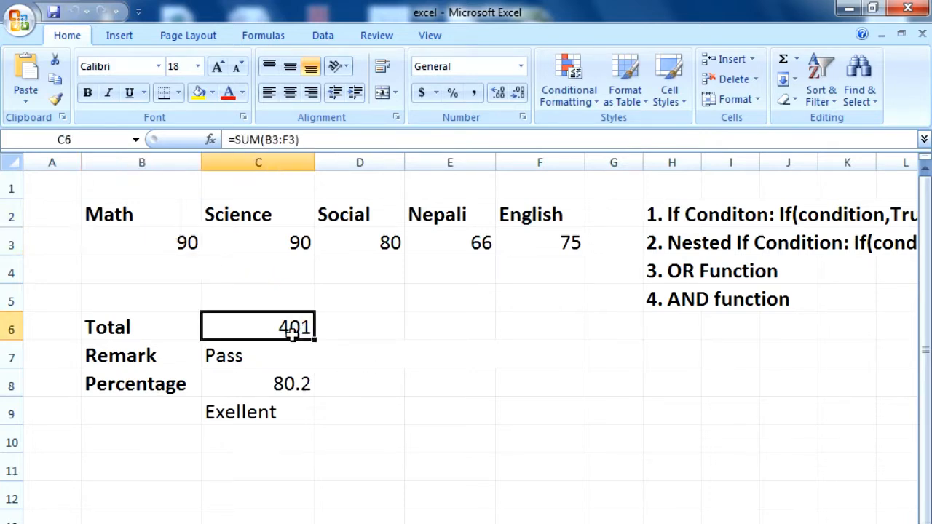
pyautogui.press('Delete')
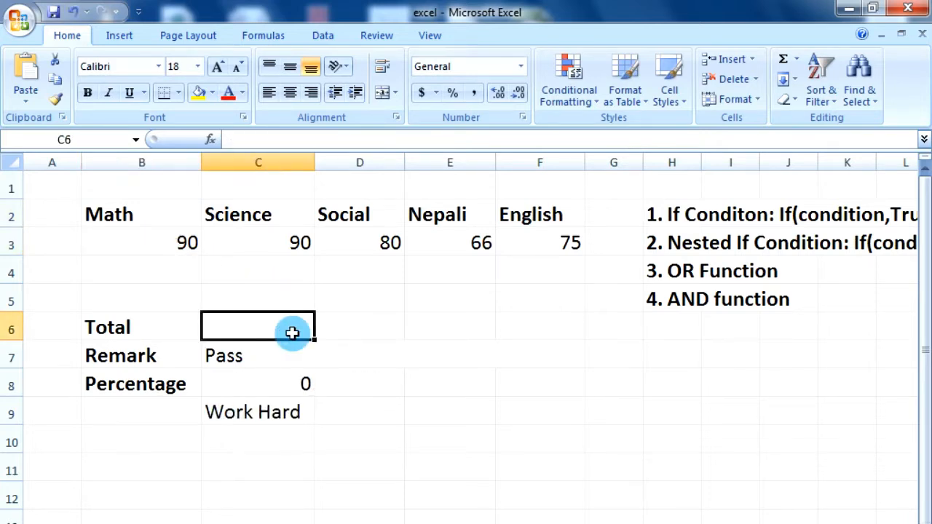
pyautogui.click(345, 391)
pyautogui.moveTo(288, 358); pyautogui.dragTo(268, 421)
pyautogui.press('Delete')
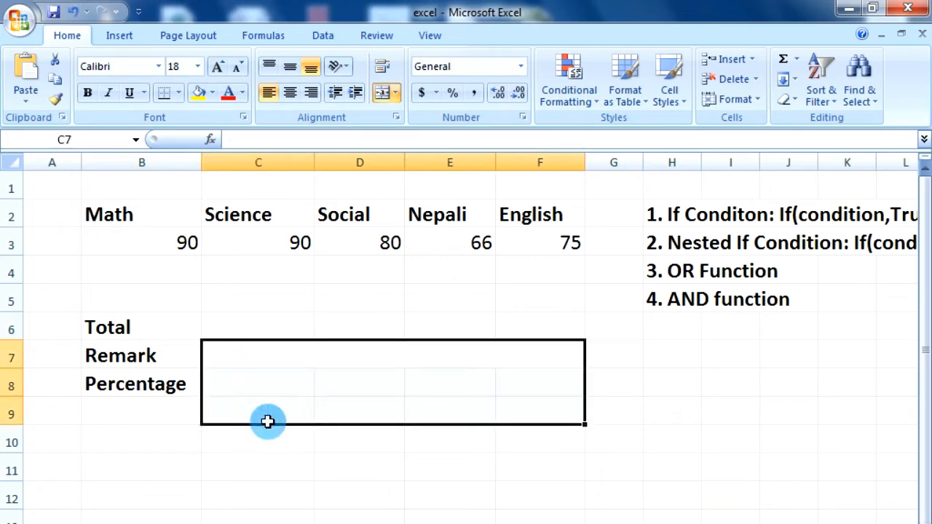
# Enter the formula =IF(B3>80,1,0) in the Total cell C6 to test the Math mark.
pyautogui.click(182, 245)
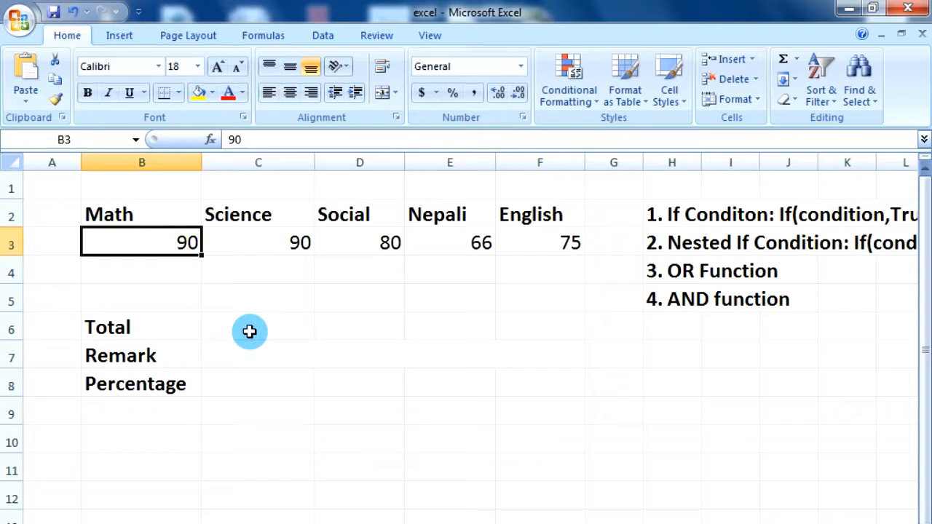
pyautogui.click(249, 331)
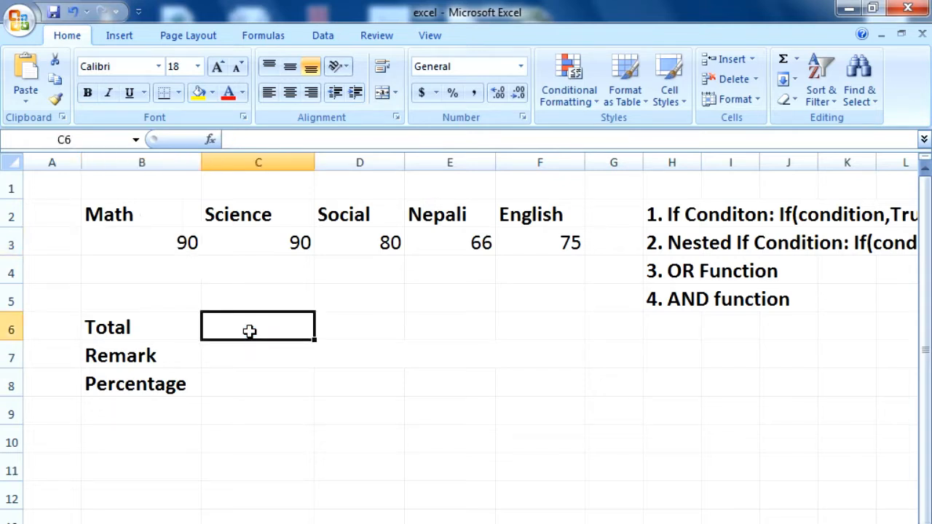
pyautogui.click(252, 136)
pyautogui.write('=')
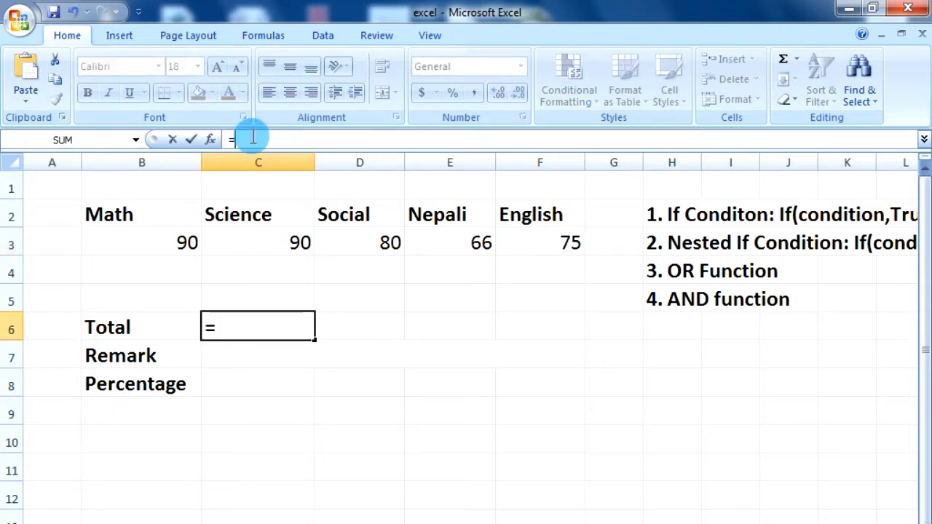
pyautogui.write('if(')
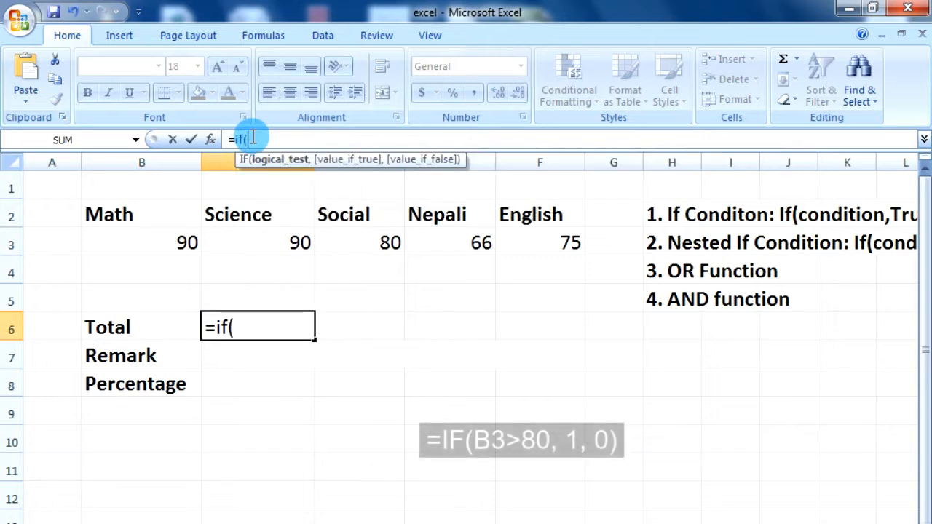
pyautogui.click(155, 246)
pyautogui.write('>80')
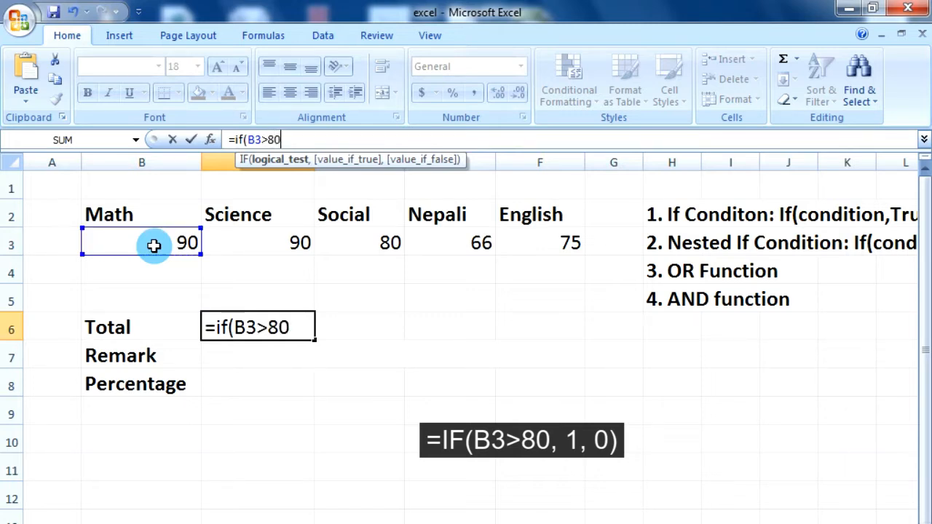
pyautogui.write(',')
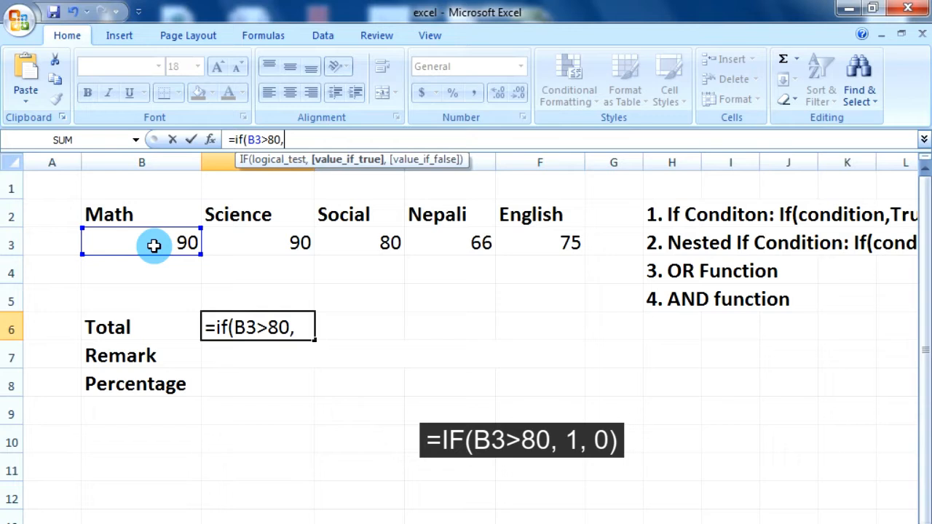
pyautogui.write('1,0')
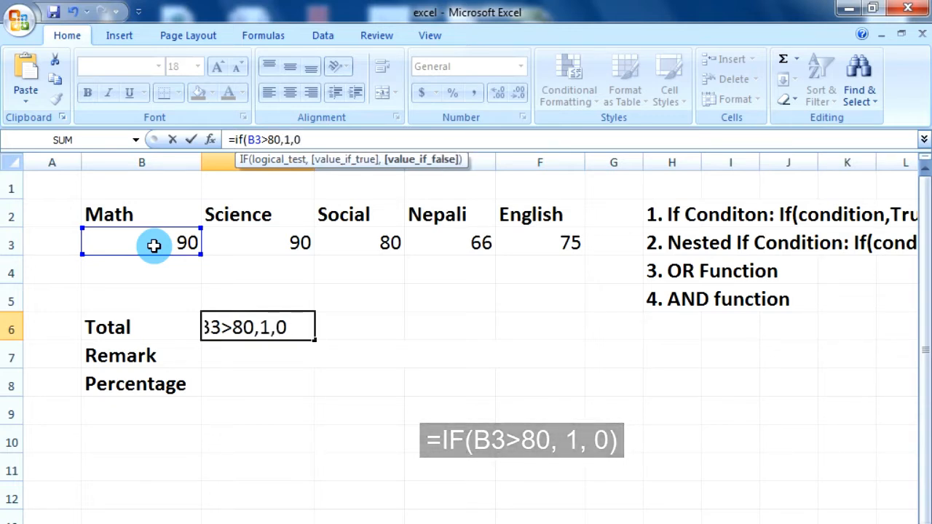
pyautogui.write(')')
pyautogui.press('Return')
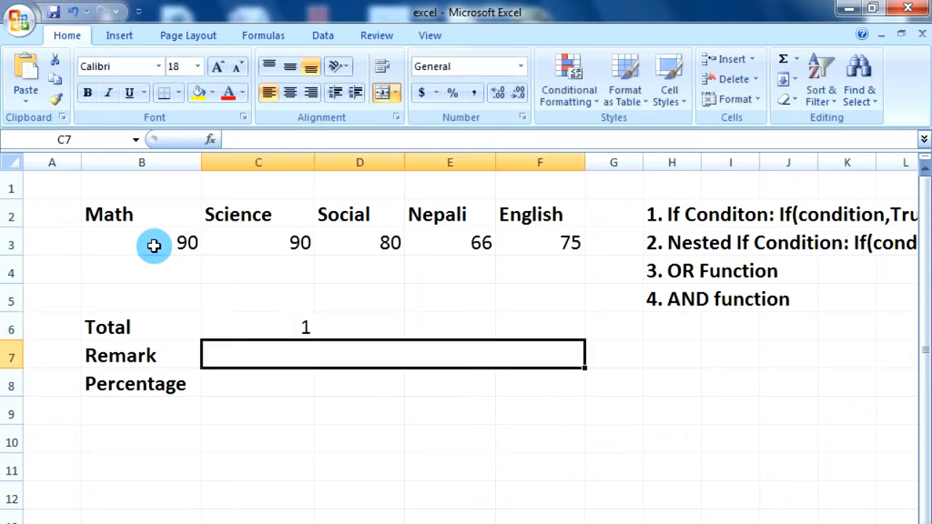
# Set the Math mark in B3 to 70.
pyautogui.click(180, 244)
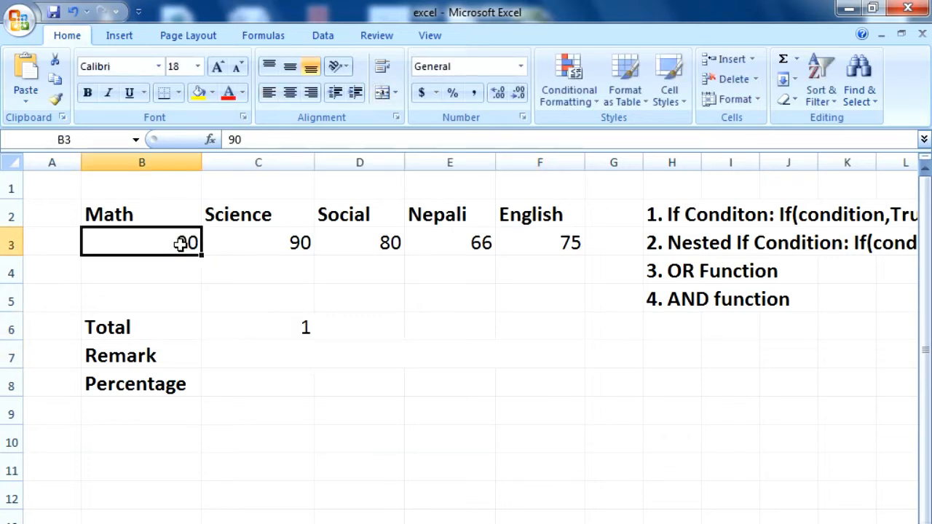
pyautogui.write('70')
pyautogui.press('Return')
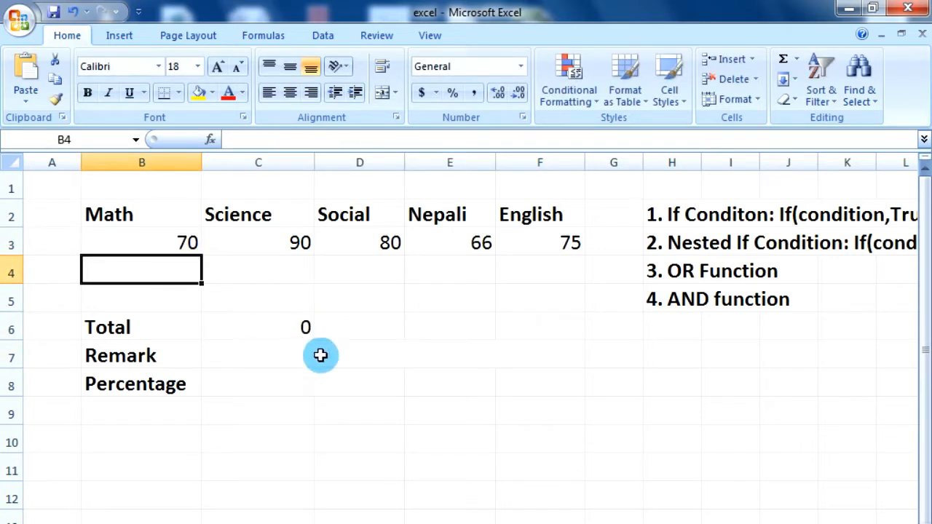
pyautogui.click(306, 386)
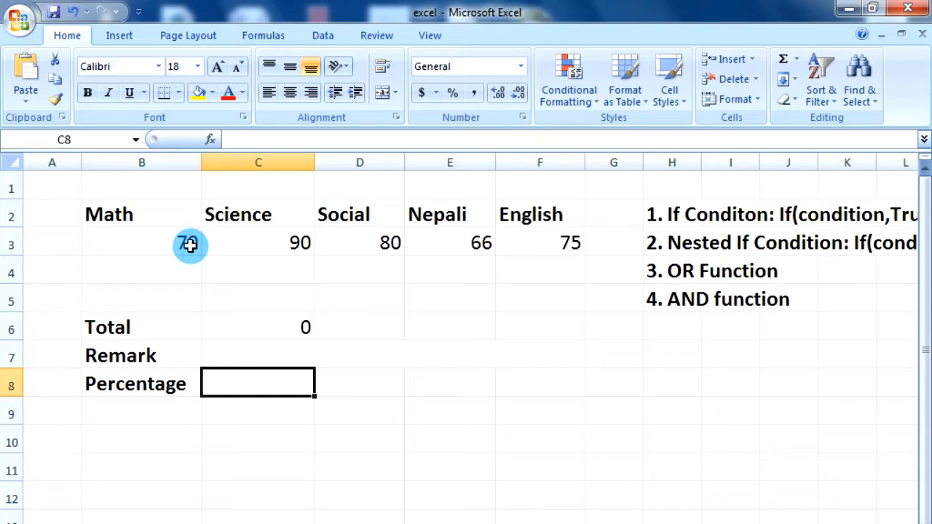
# Replace the true value 1 in the Total cell C6's IF formula with the opening of a nested IF function.
pyautogui.click(280, 329)
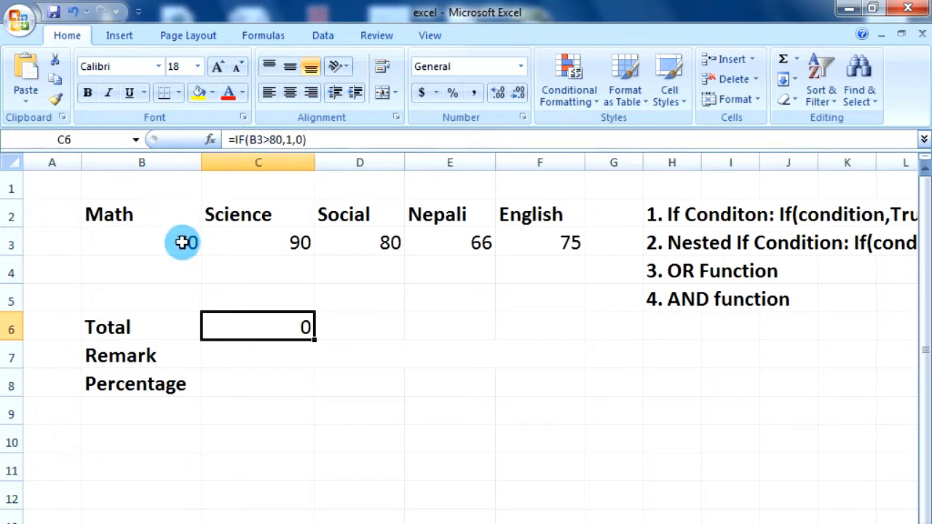
pyautogui.click(303, 139)
pyautogui.press('BackSpace')
pyautogui.press('BackSpace')
pyautogui.moveTo(303, 139); pyautogui.dragTo(286, 141)
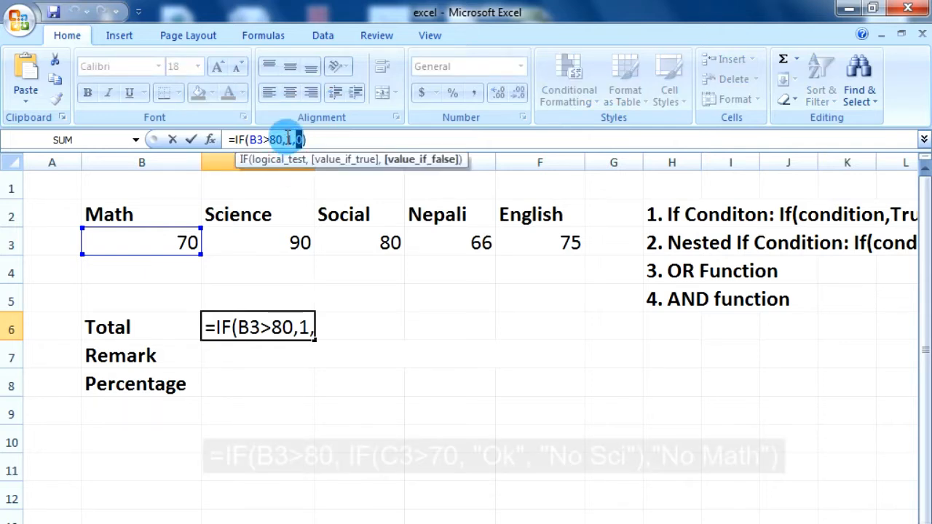
pyautogui.click(287, 139)
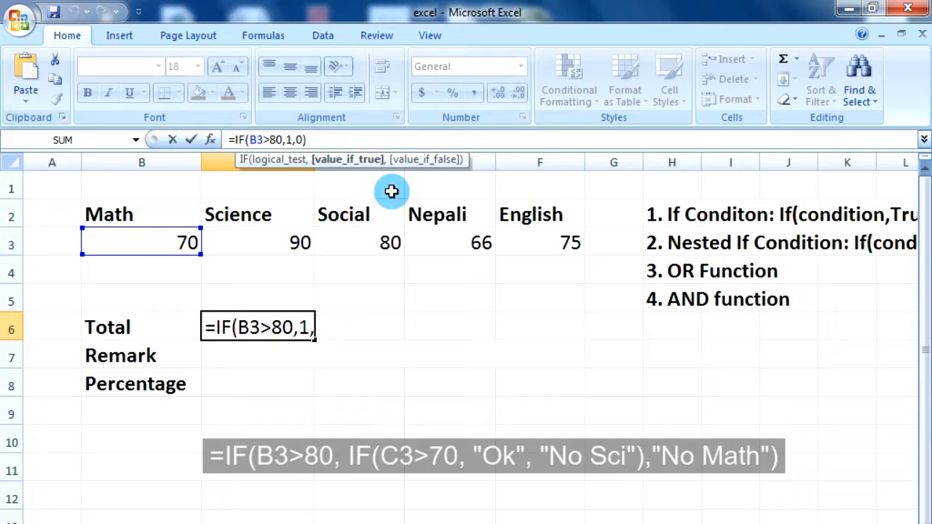
pyautogui.press('Delete')
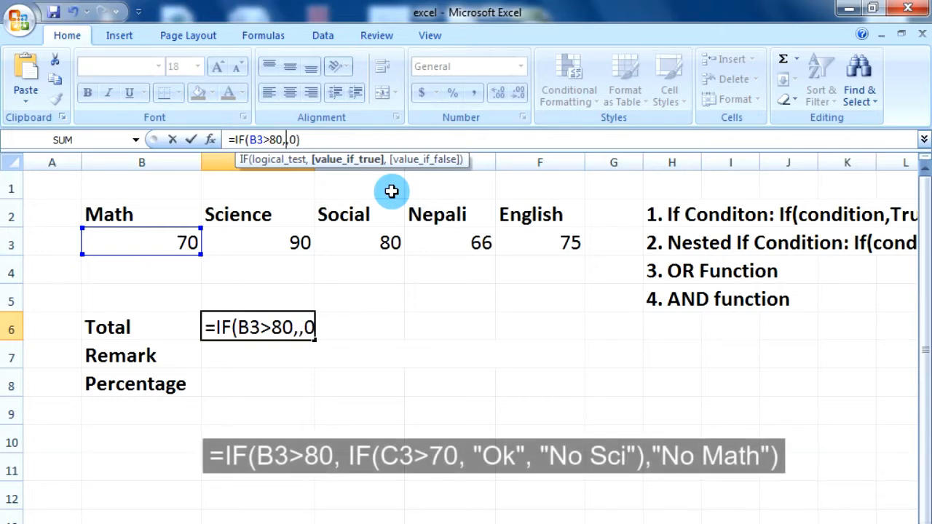
pyautogui.write('in')
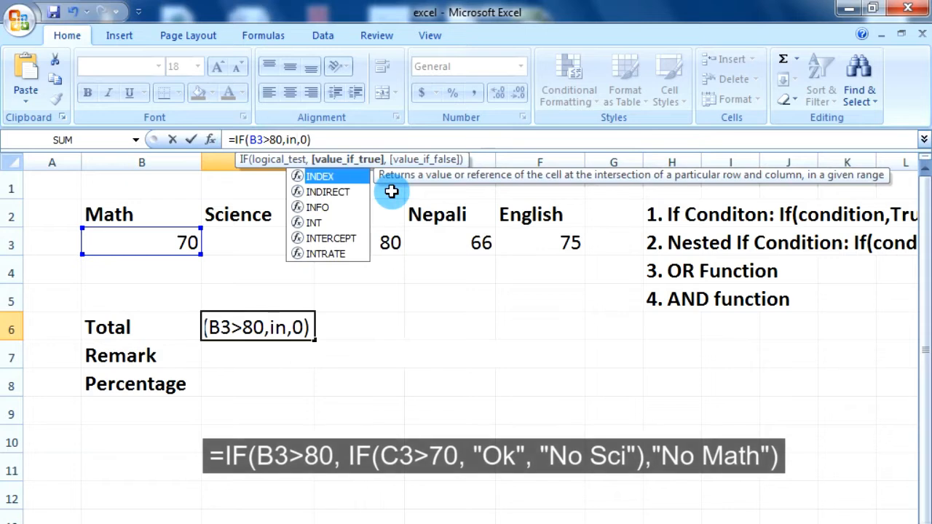
pyautogui.write('(')
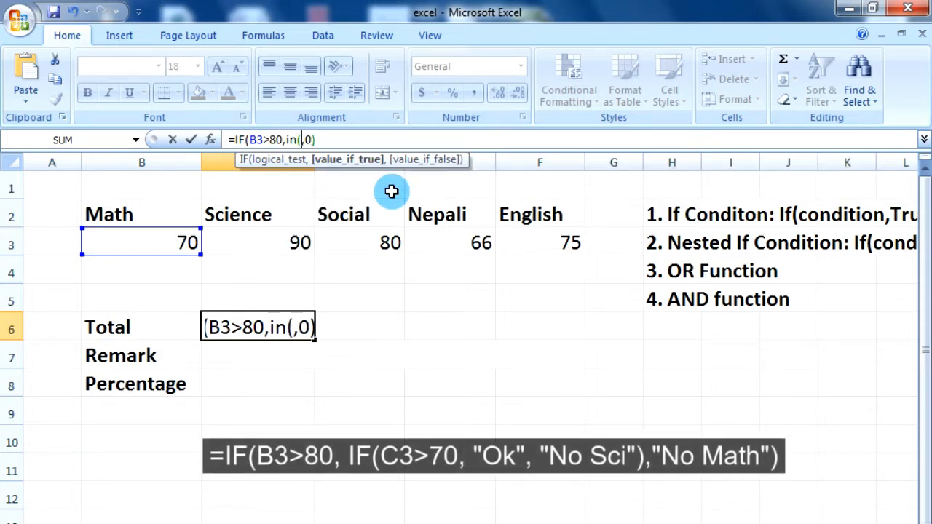
pyautogui.press('BackSpace')
pyautogui.press('BackSpace')
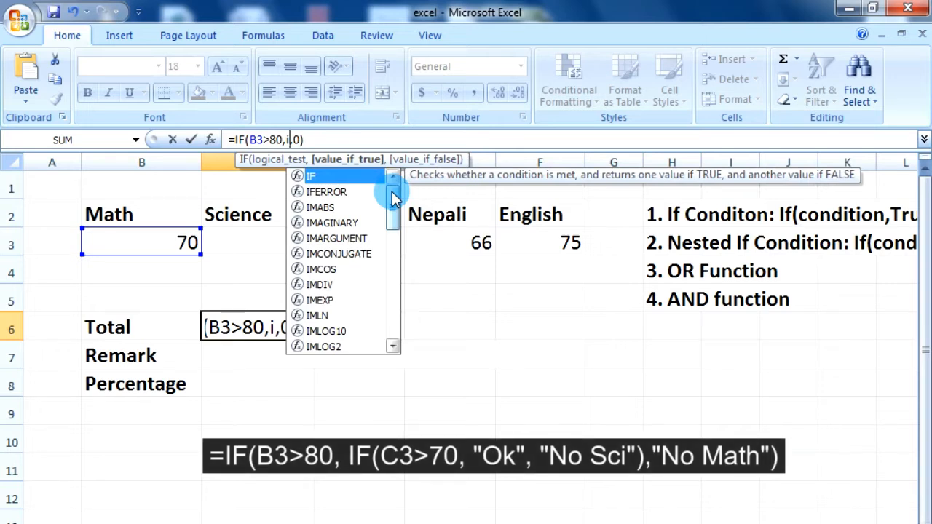
pyautogui.write('f(')
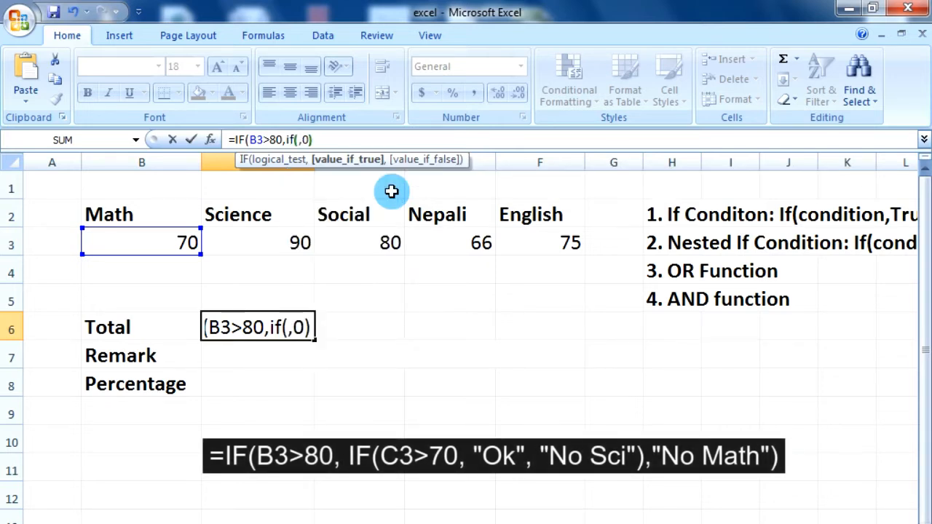
# Give the nested IF in C6 the condition C3>70 and the true result "ok".
pyautogui.click(295, 243)
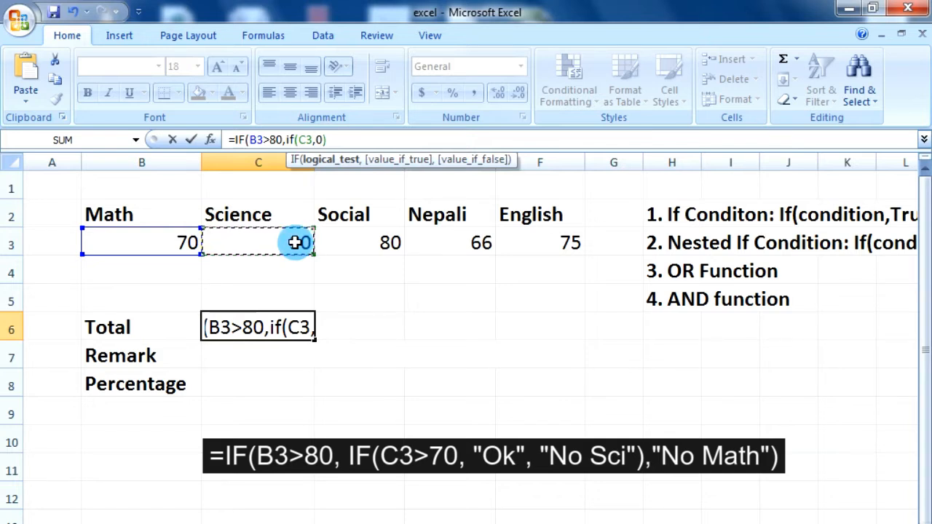
pyautogui.write('>')
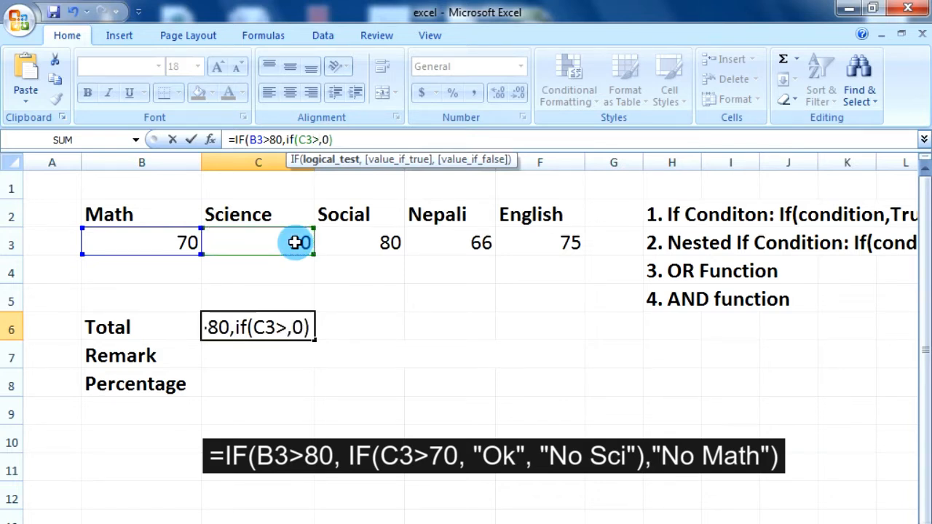
pyautogui.write('70')
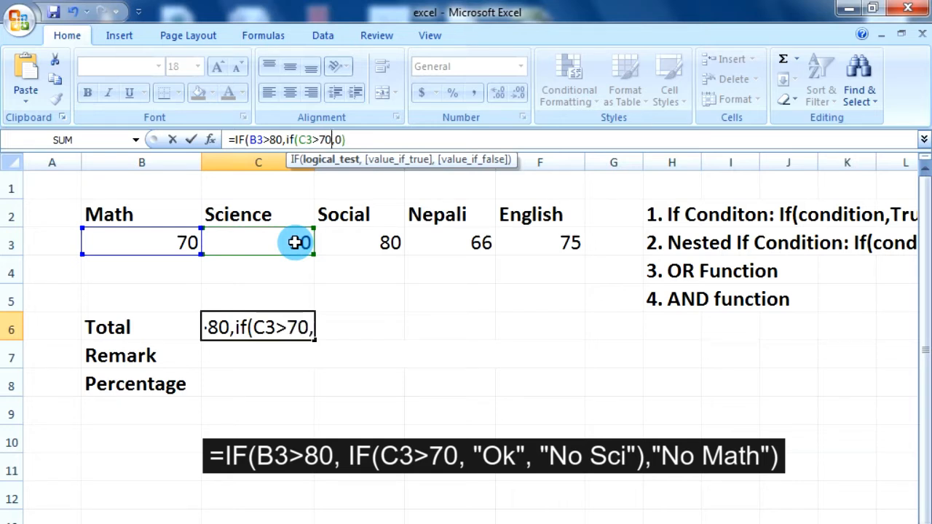
pyautogui.write(',')
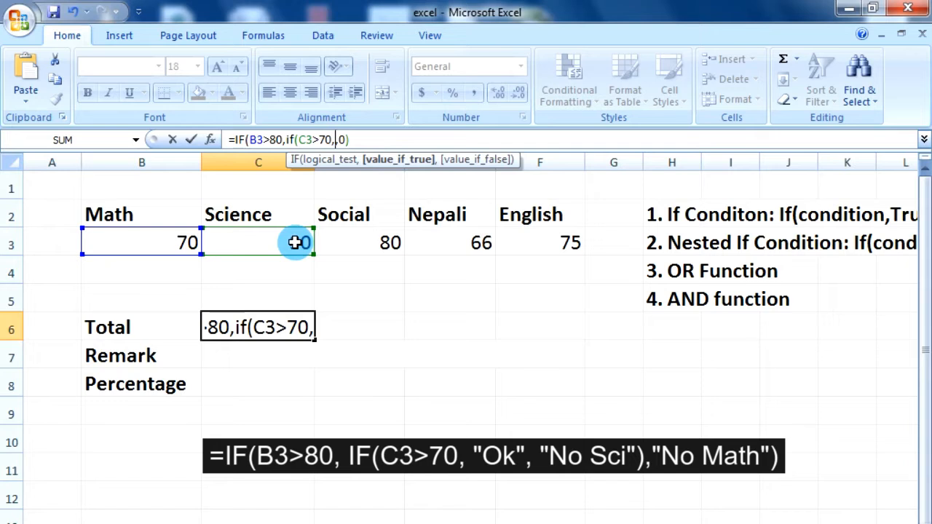
pyautogui.write('1')
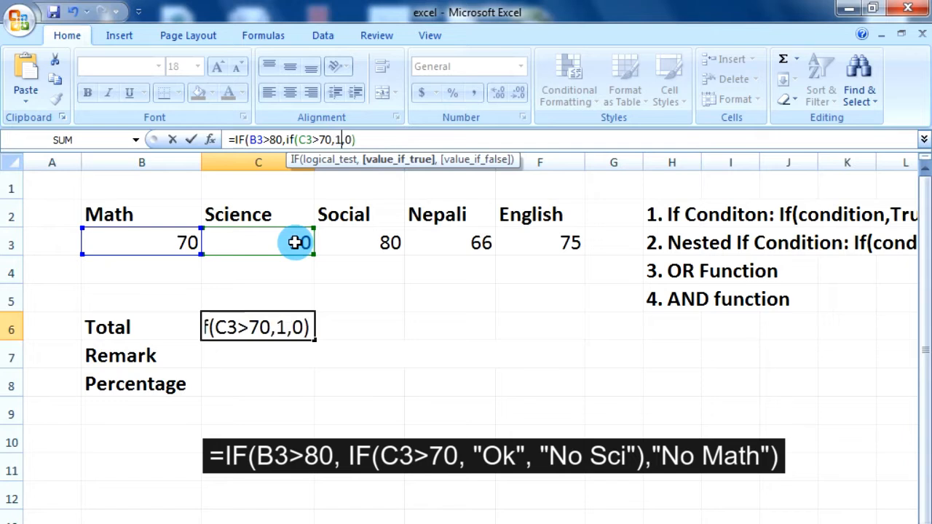
pyautogui.press('BackSpace')
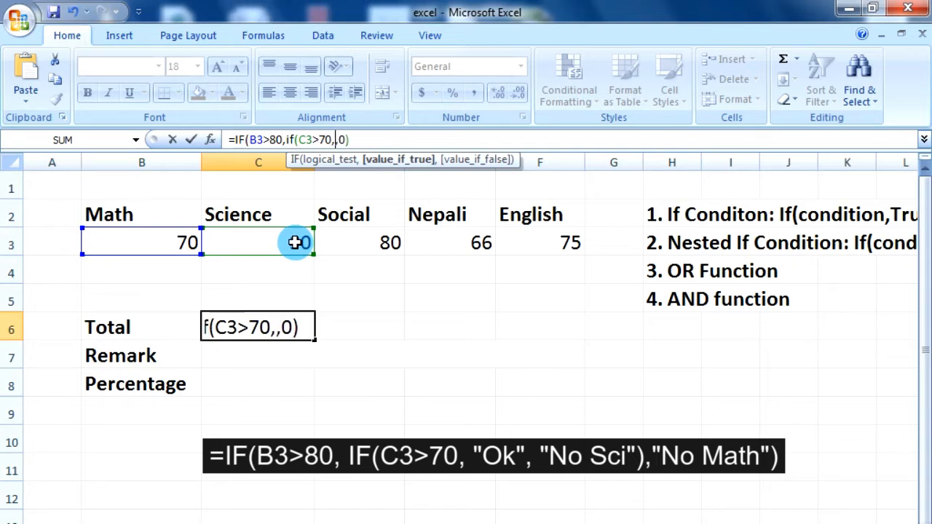
pyautogui.write('"ok')
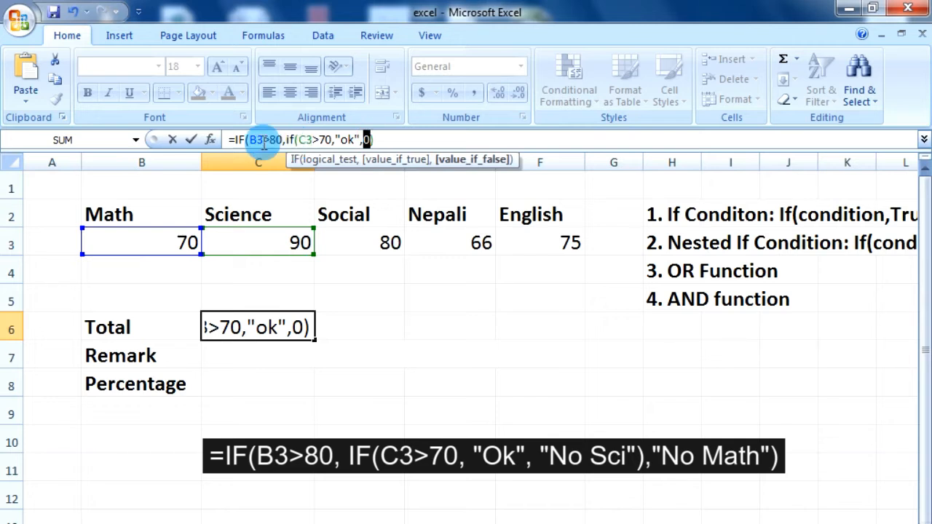
# Replace the 0 in C6's formula with "No sci" as the nested IF's false result.
pyautogui.click(294, 139)
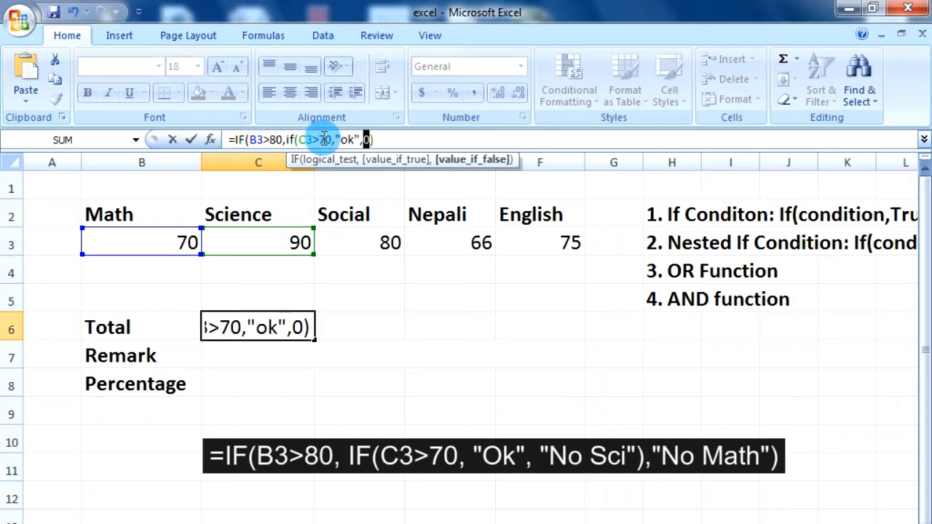
pyautogui.write('Nos')
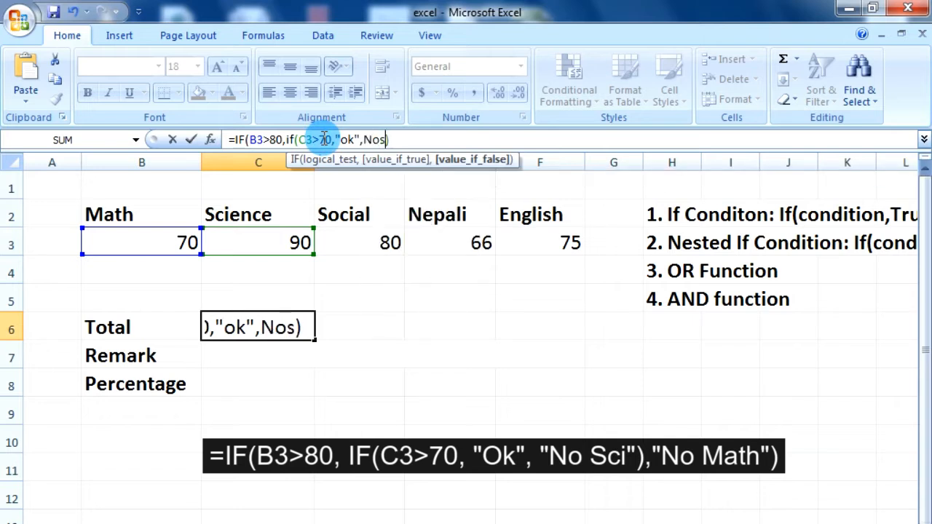
pyautogui.write('ci')
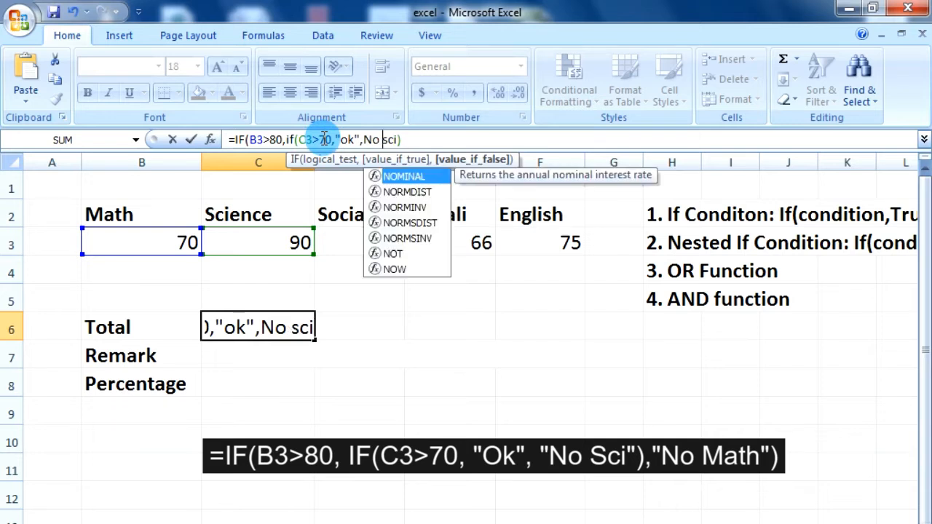
pyautogui.press('Right')
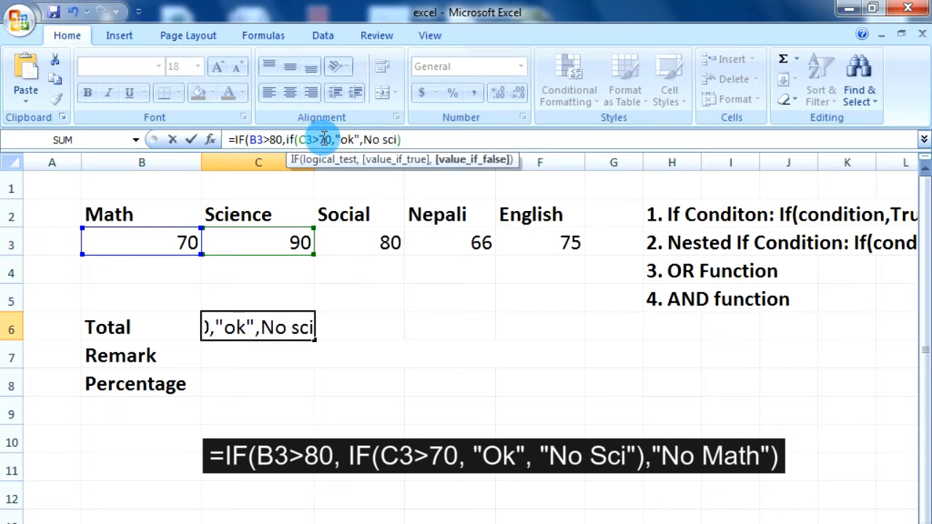
pyautogui.write('",')
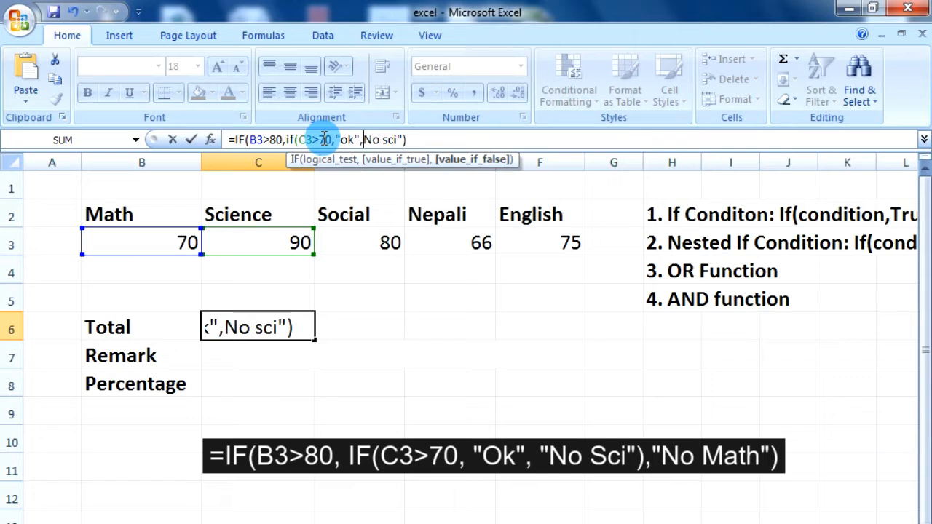
pyautogui.write('"')
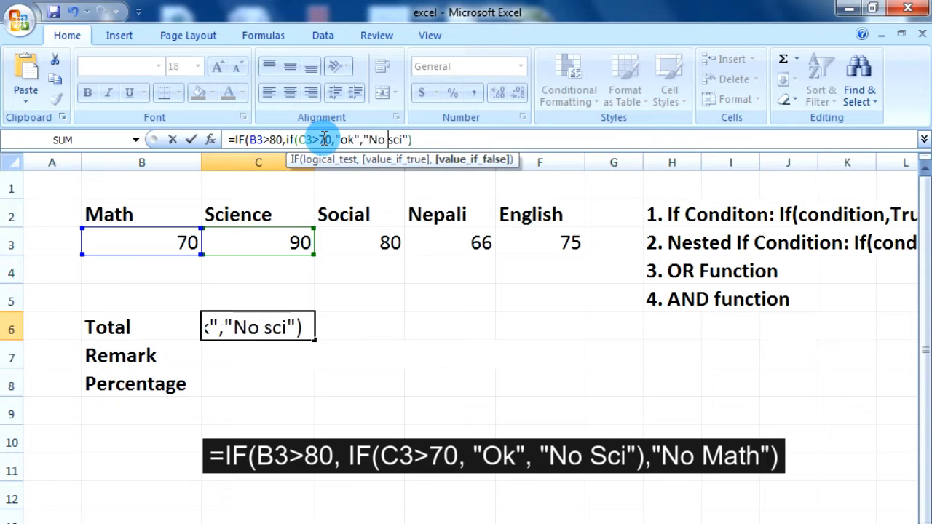
pyautogui.press('Right')
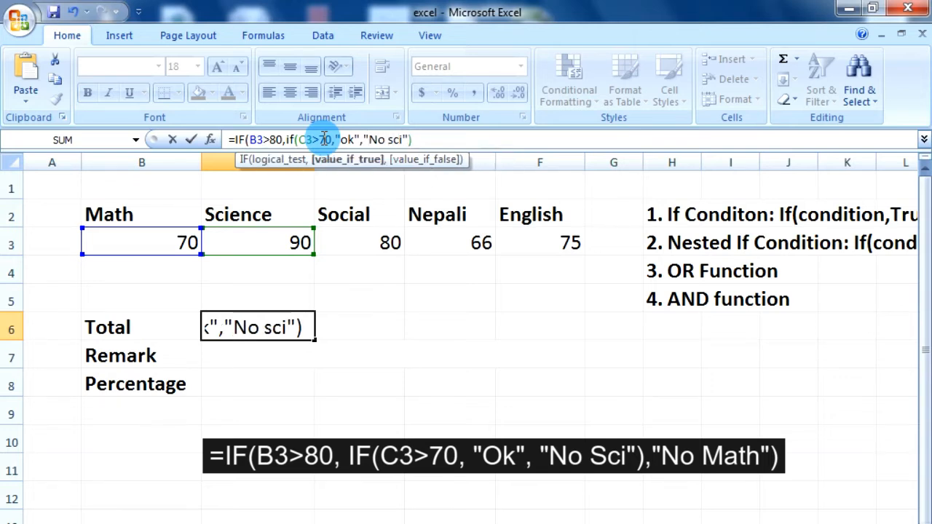
# Add "no math" as the outer IF's false result and enter the completed nested formula in C6.
pyautogui.write(',')
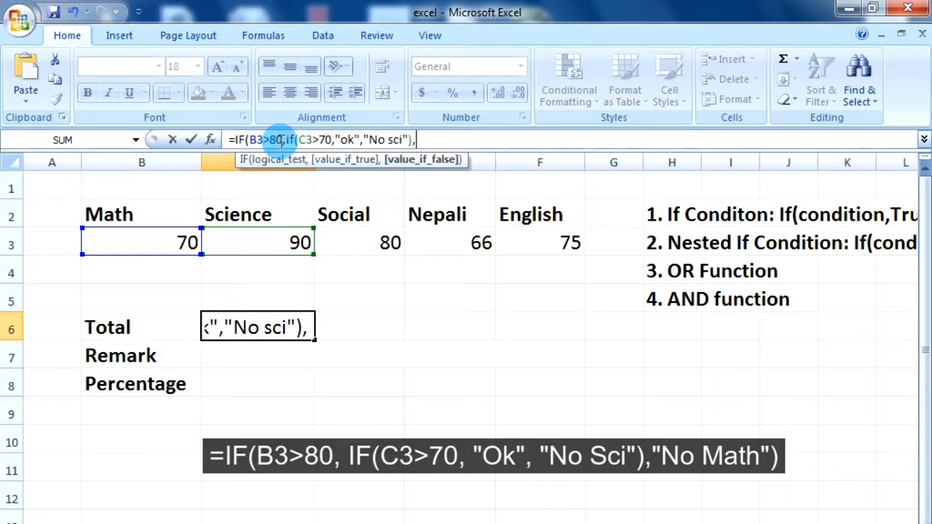
pyautogui.write('"no')
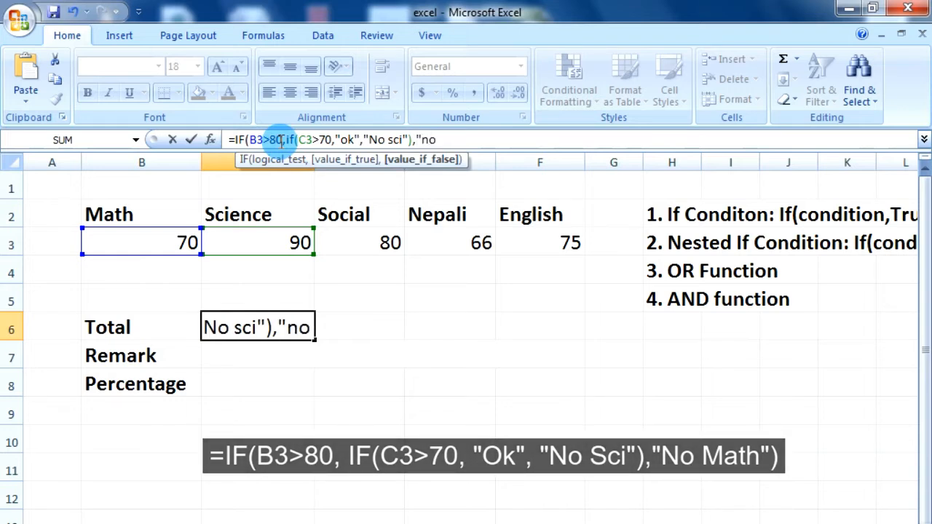
pyautogui.write('math')
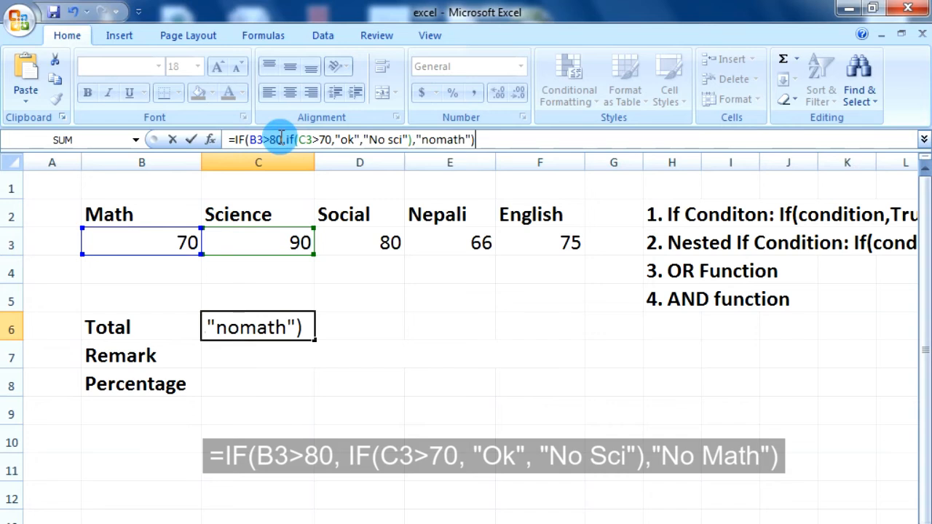
pyautogui.click(437, 139)
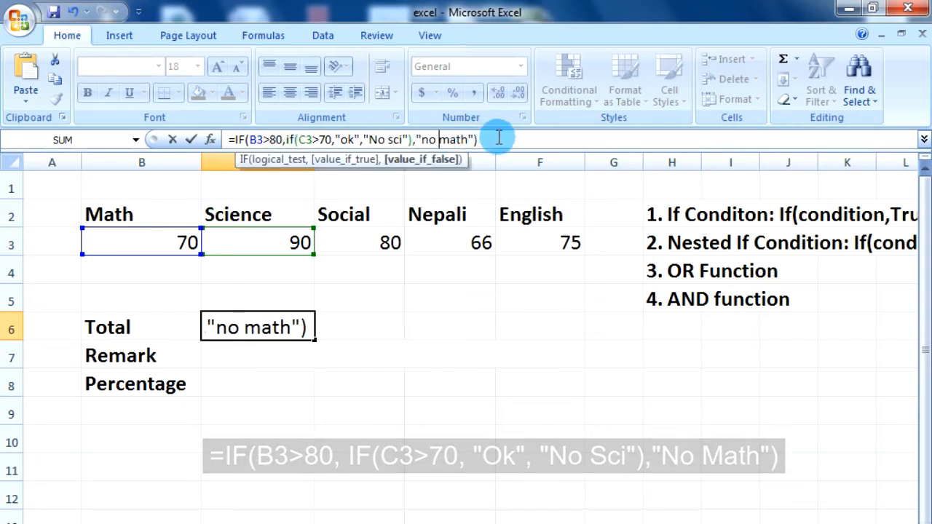
pyautogui.press('Return')
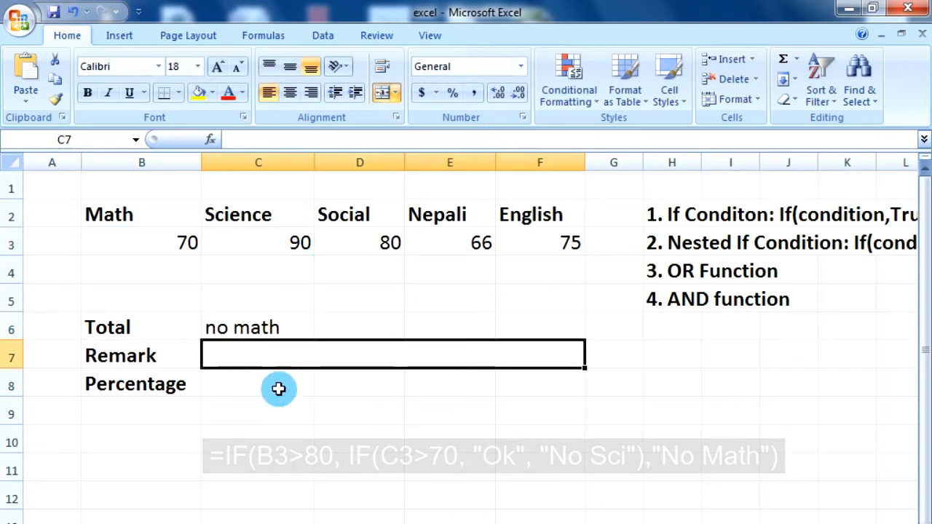
# Review the nested IF formula in C6 and set the Math mark in B3 to 90.
pyautogui.click(266, 329)
pyautogui.click(317, 406)
pyautogui.click(182, 244)
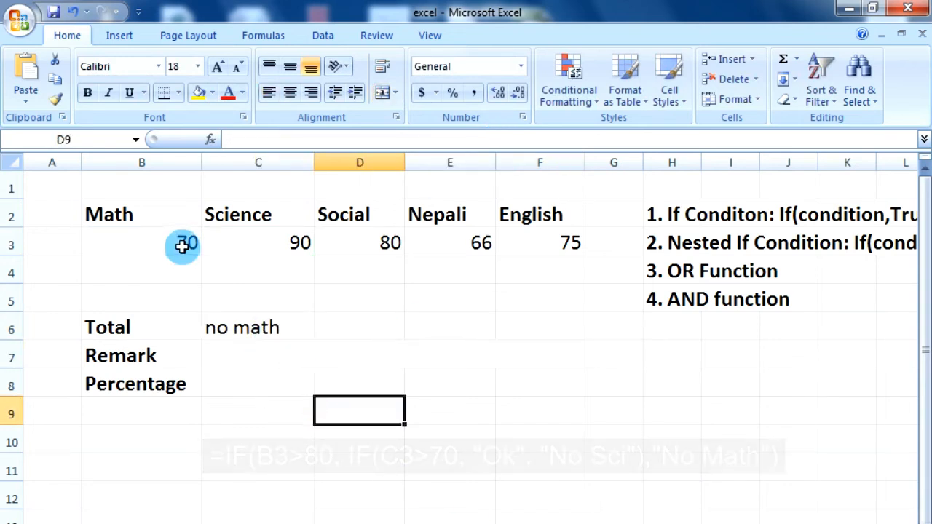
pyautogui.click(249, 327)
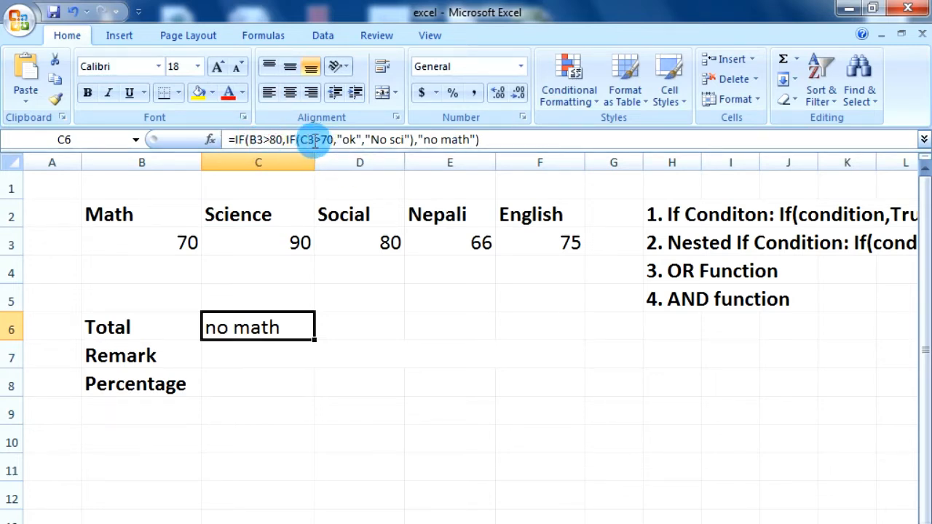
pyautogui.click(184, 241)
pyautogui.write('90')
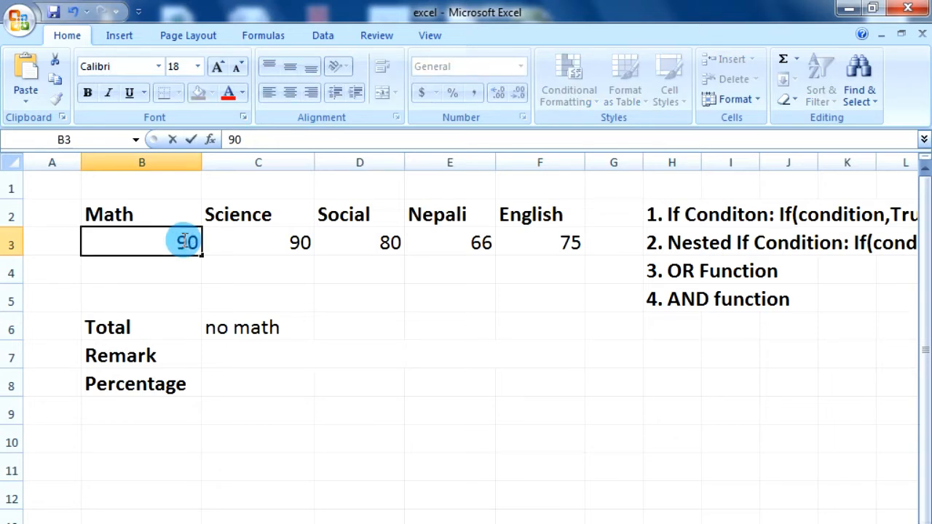
pyautogui.press('Return')
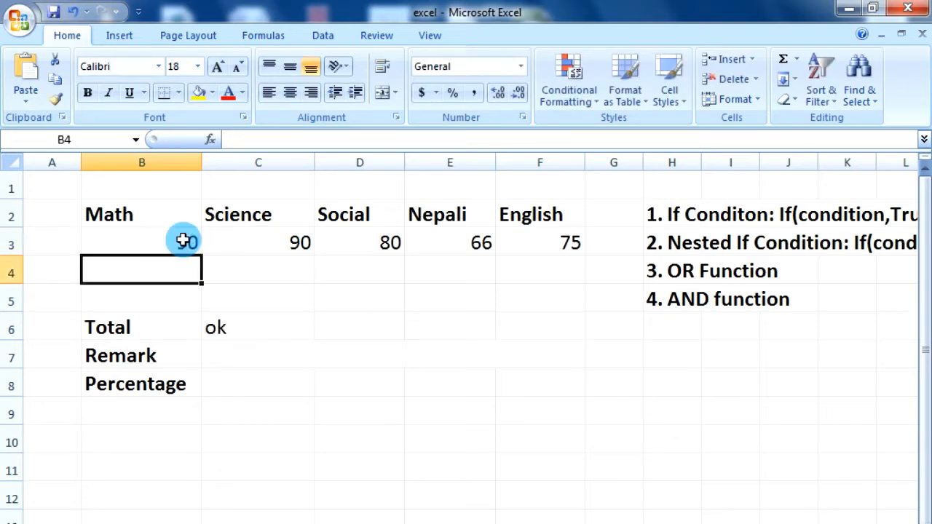
# Check C6's "ok" branch and set the Science mark in C3 to 60 to test the nested condition.
pyautogui.click(299, 242)
pyautogui.click(238, 332)
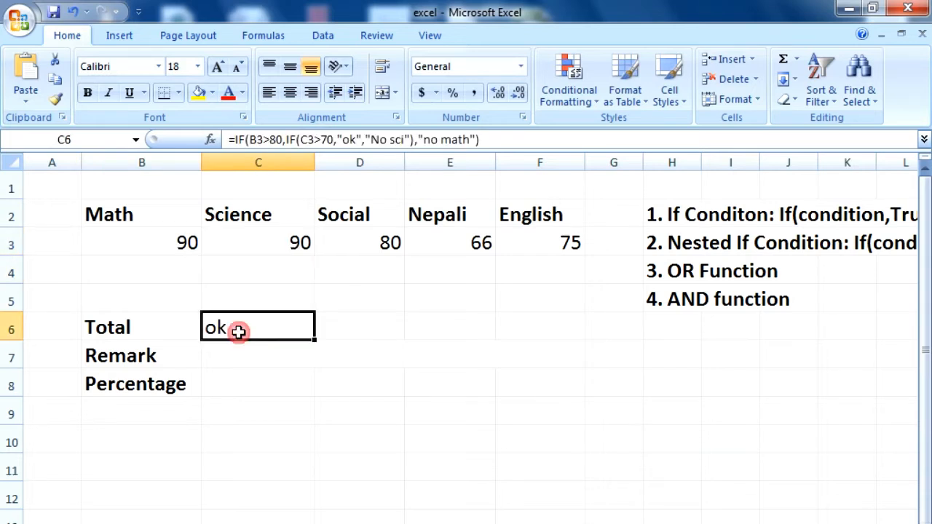
pyautogui.click(350, 139)
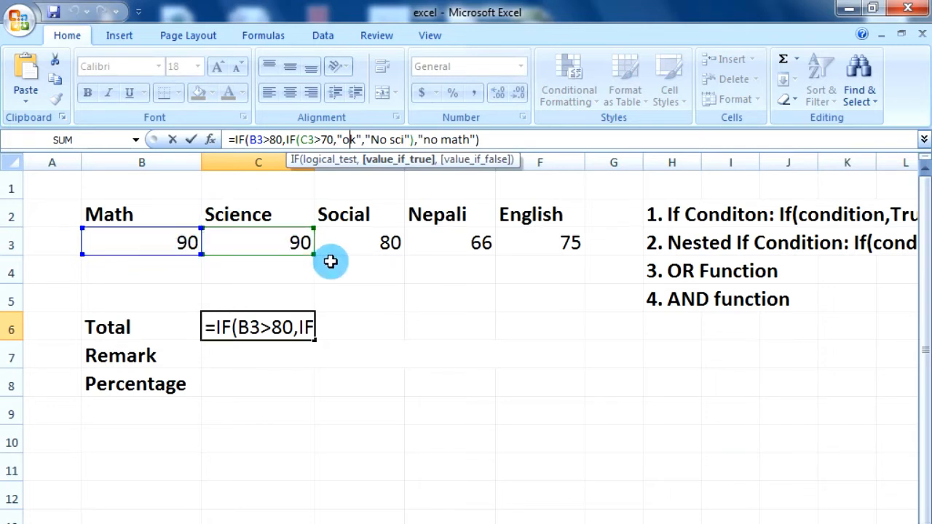
pyautogui.hotkey('ctrl', 'Return')
pyautogui.click(274, 243)
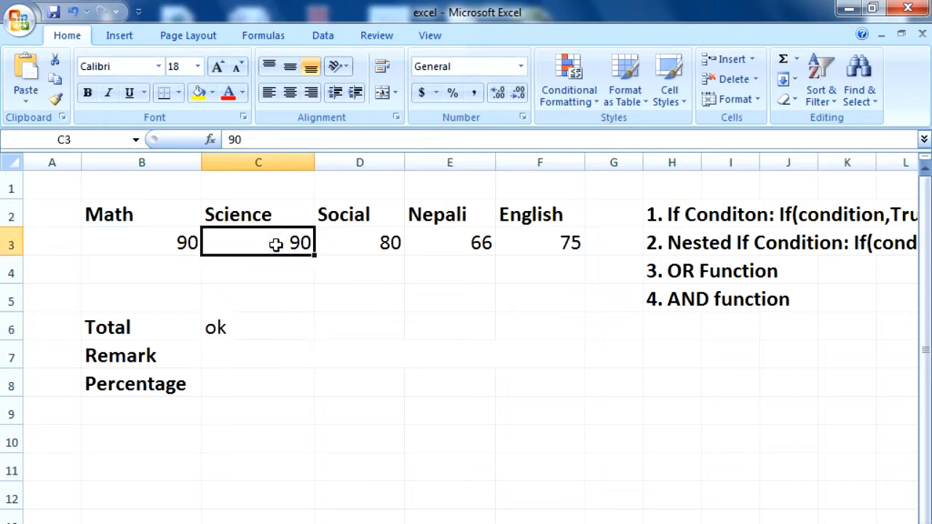
pyautogui.write('60')
pyautogui.press('Return')
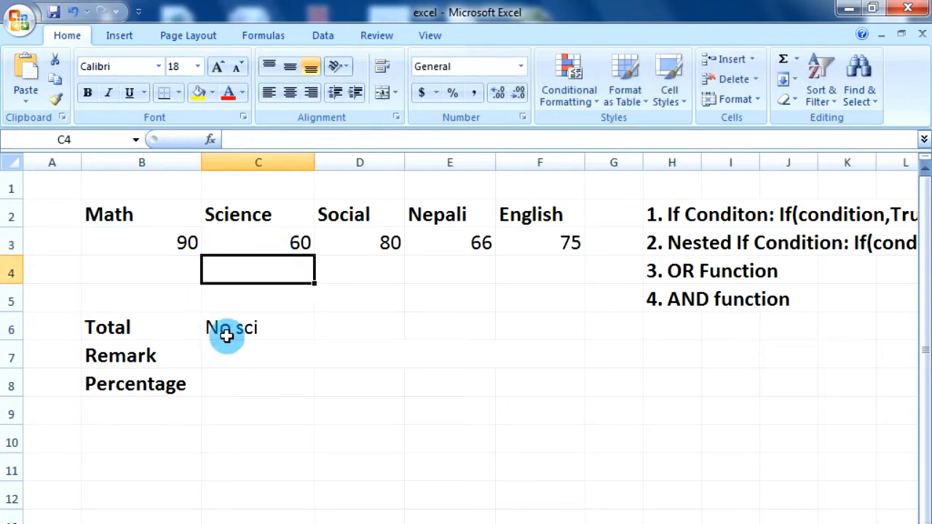
# Review the nested IF formula in C6 and clear it from the cell.
pyautogui.click(256, 333)
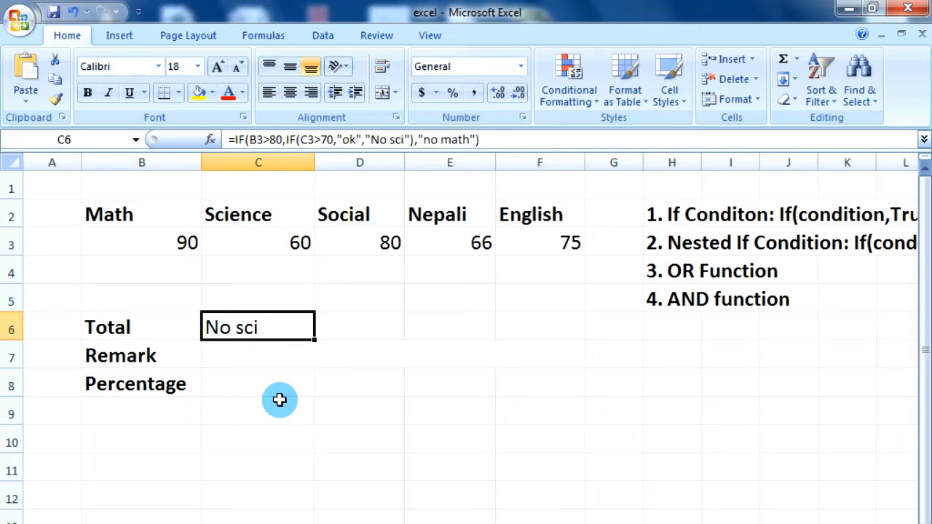
pyautogui.click(273, 401)
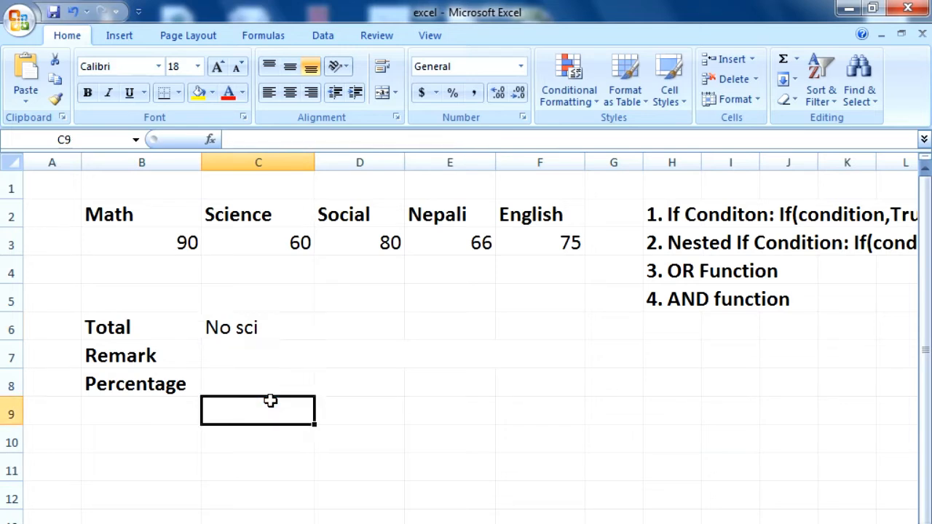
pyautogui.click(252, 327)
pyautogui.click(308, 342)
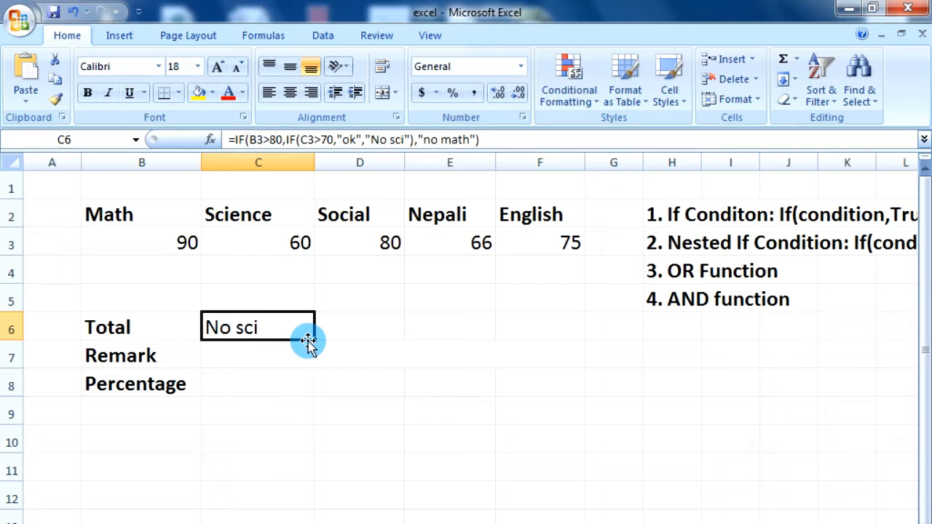
pyautogui.press('Delete')
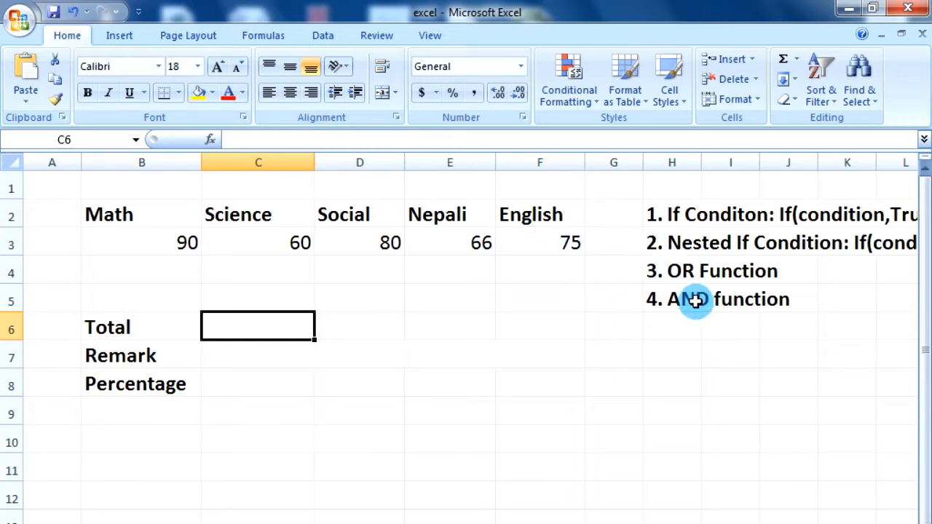
pyautogui.click(340, 381)
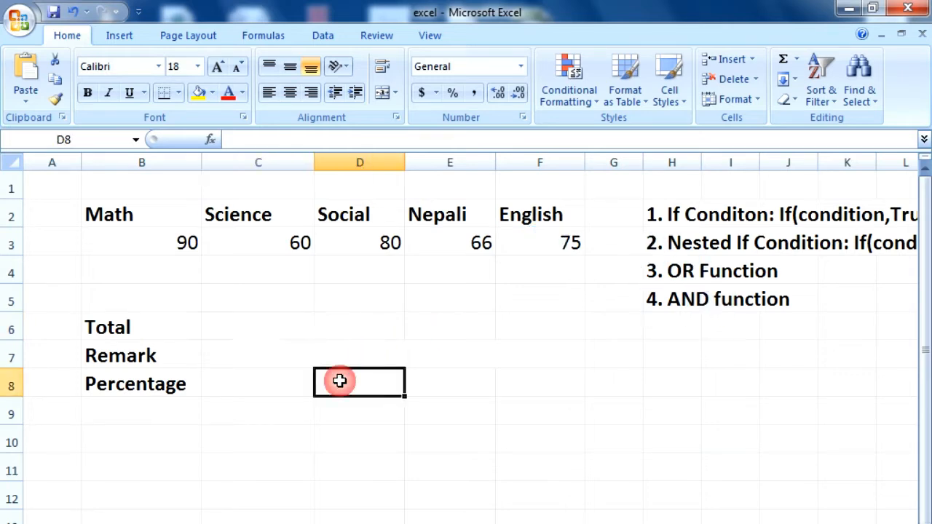
pyautogui.click(182, 248)
pyautogui.click(358, 213)
pyautogui.click(183, 244)
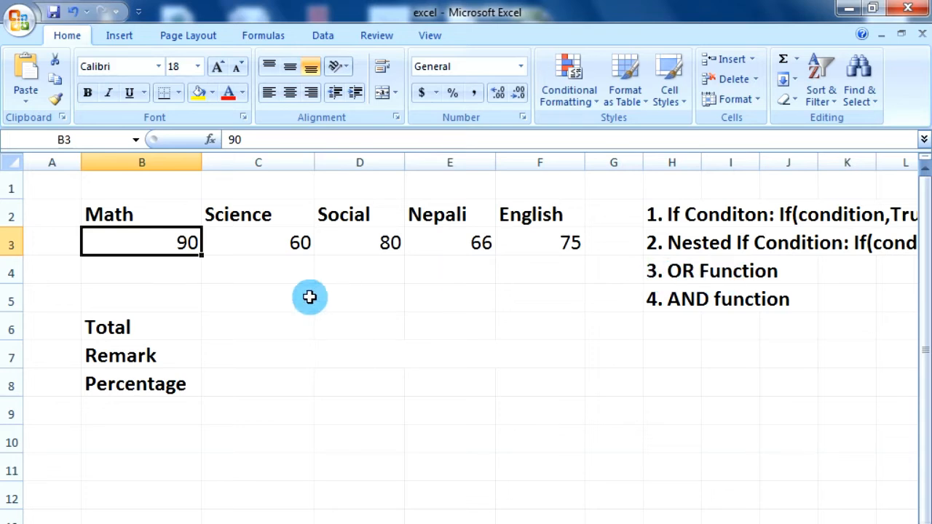
# Begin the Remark formula in C7 with IF and a nested OR whose first condition is B3>39.
pyautogui.click(260, 355)
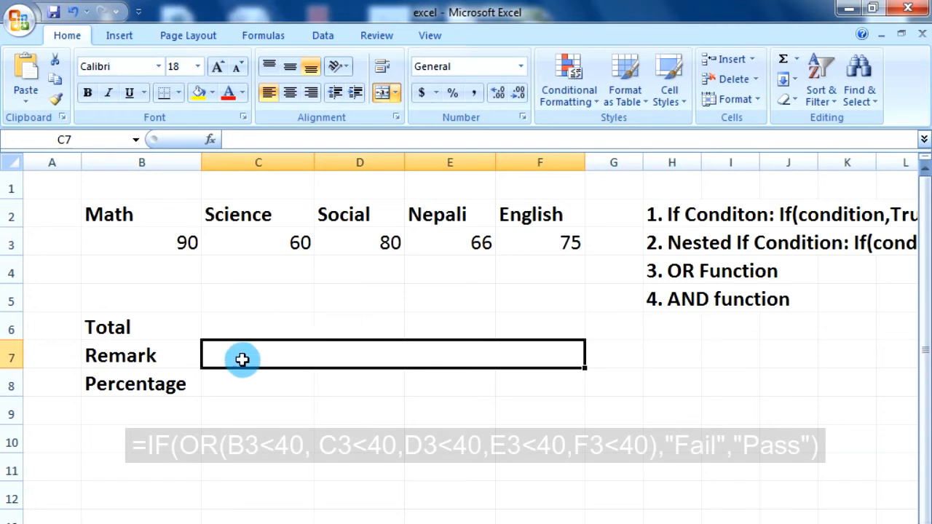
pyautogui.write('=if(or9(')
pyautogui.press('BackSpace')
pyautogui.press('BackSpace')
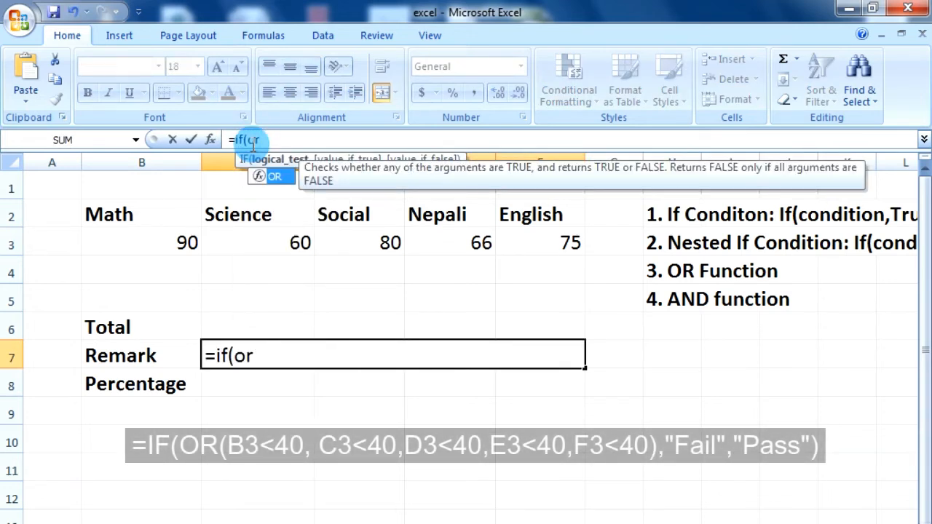
pyautogui.write('(')
pyautogui.click(178, 244)
pyautogui.write('>4')
pyautogui.press('BackSpace')
pyautogui.write('39,')
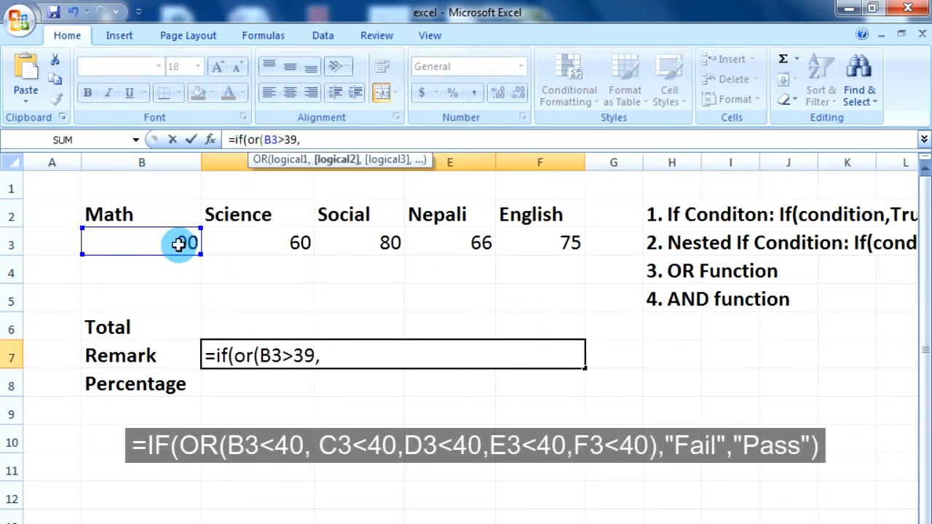
# Add the conditions C3>39, D3>39, E3>39 and F3>39 to C7's OR function and close its parenthesis.
pyautogui.click(298, 243)
pyautogui.write('>39,')
pyautogui.click(368, 243)
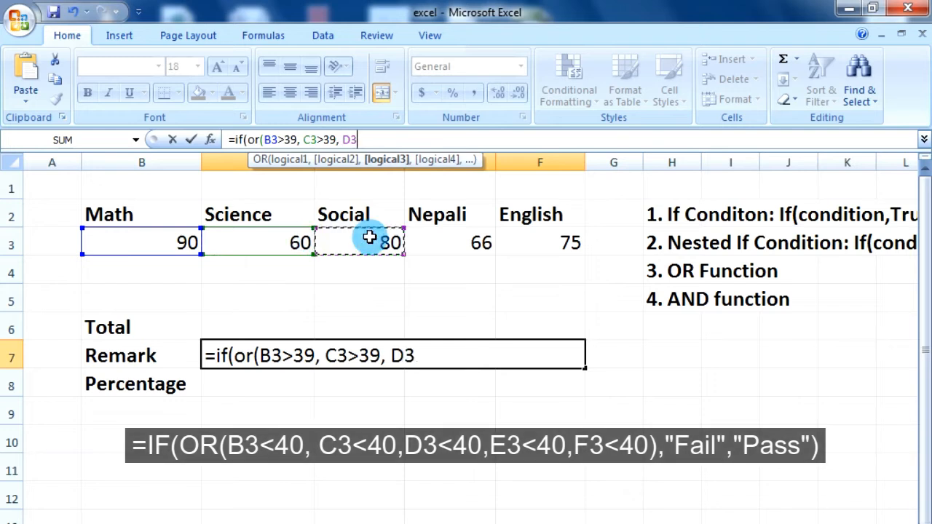
pyautogui.write('>39,')
pyautogui.click(449, 244)
pyautogui.write('>39, E3>39,')
pyautogui.click(543, 244)
pyautogui.write('>39)')
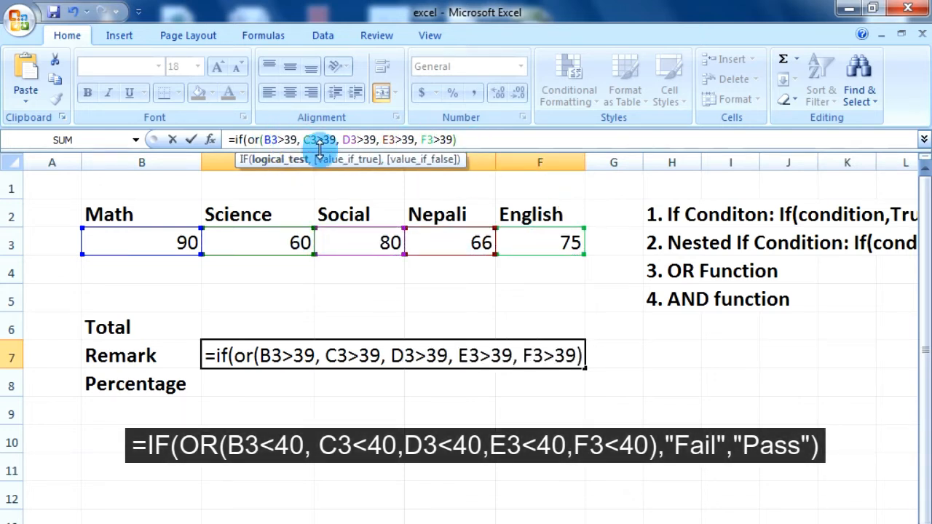
# Change the comparison operators for B3, C3 and D3 in C7's OR function to less than.
pyautogui.click(286, 142)
pyautogui.press('BackSpace')
pyautogui.write('<')
pyautogui.click(323, 140)
pyautogui.press('BackSpace')
pyautogui.write('<')
pyautogui.click(356, 140)
pyautogui.press('Delete')
pyautogui.write('<')
# Set every threshold in C7's OR function to 40 and change the E3 and F3 comparisons to less than.
pyautogui.click(286, 138)
pyautogui.press('Delete')
pyautogui.press('Delete')
pyautogui.write('40')
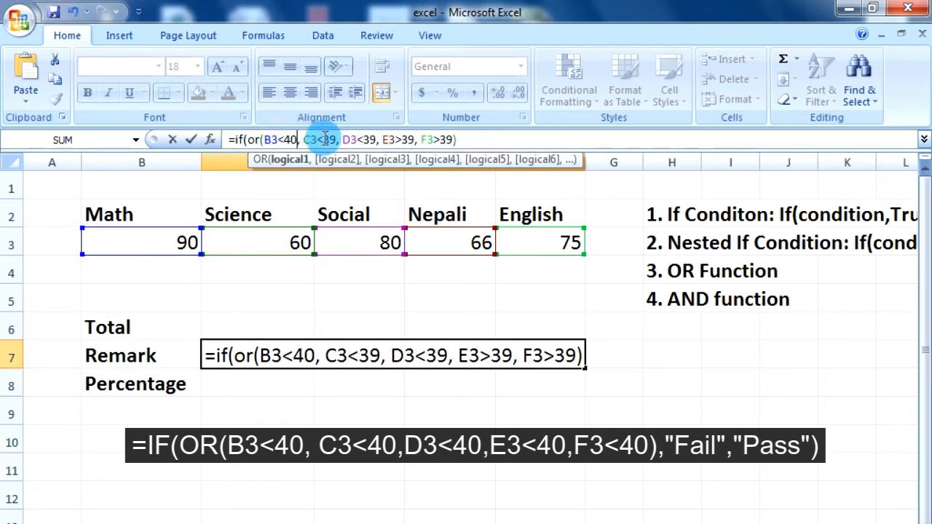
pyautogui.click(324, 138)
pyautogui.press('Delete')
pyautogui.press('Delete')
pyautogui.write('40')
pyautogui.moveTo(363, 139); pyautogui.dragTo(453, 139)
pyautogui.write('40, C3<40, D3<40')
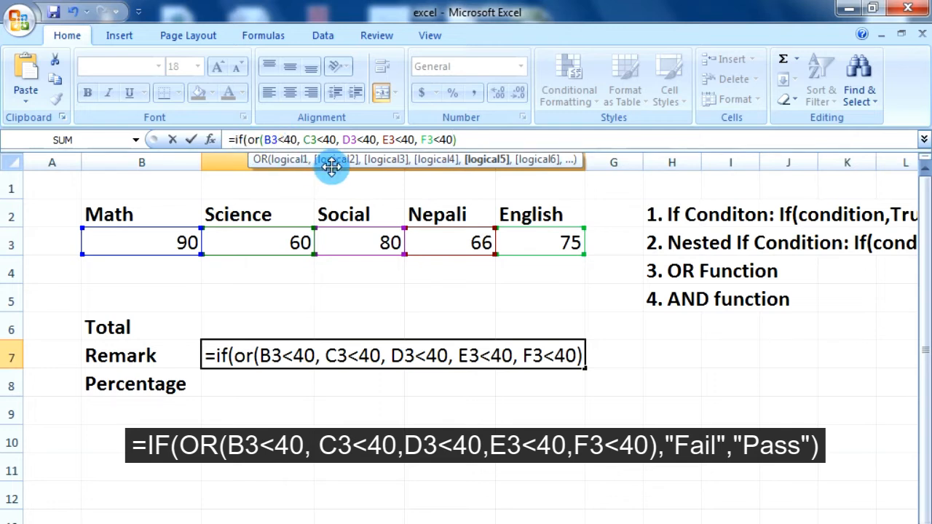
# Add "Fail" as the true result and "Pass" as the false result, and enter the completed IF/OR formula in C7.
pyautogui.click(463, 140)
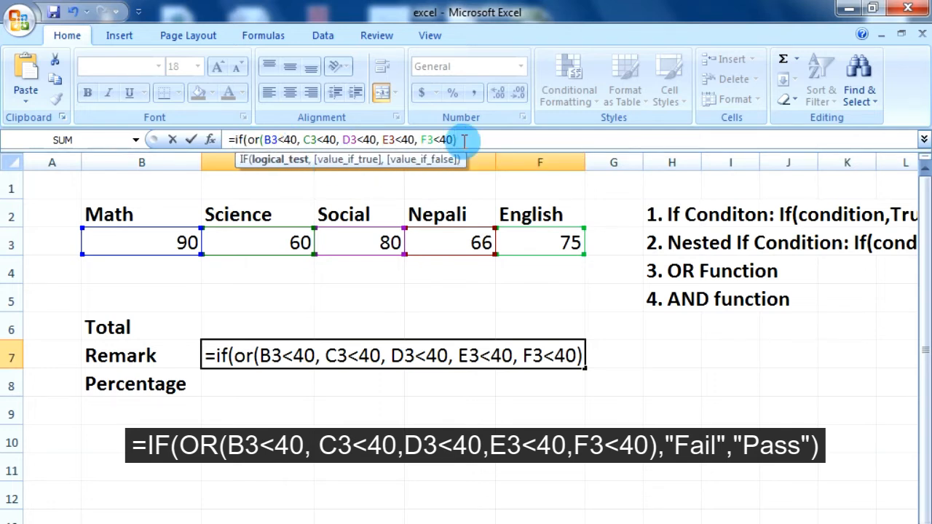
pyautogui.write(',')
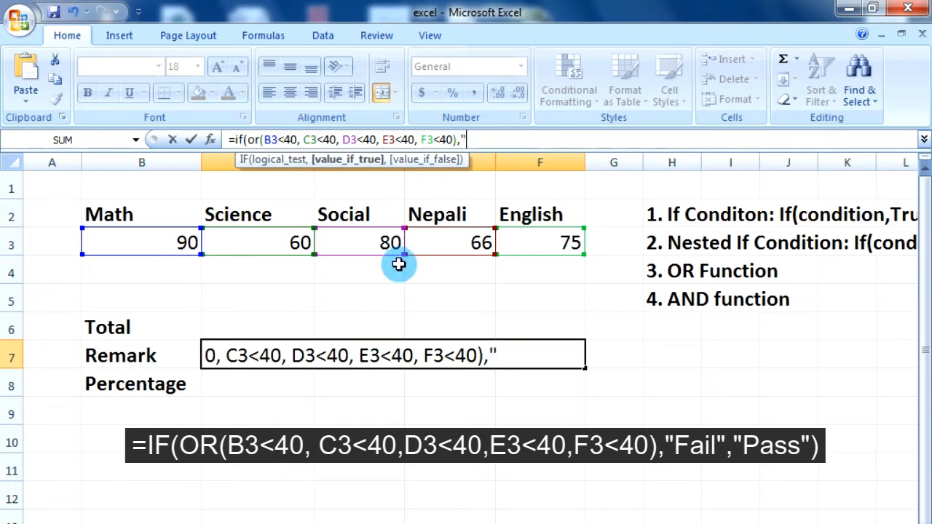
pyautogui.write('"Fai')
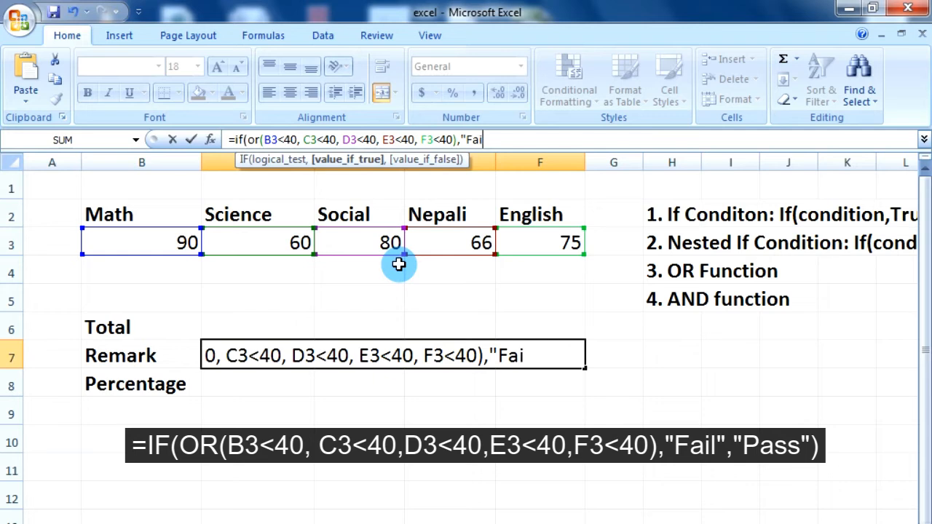
pyautogui.write('l",')
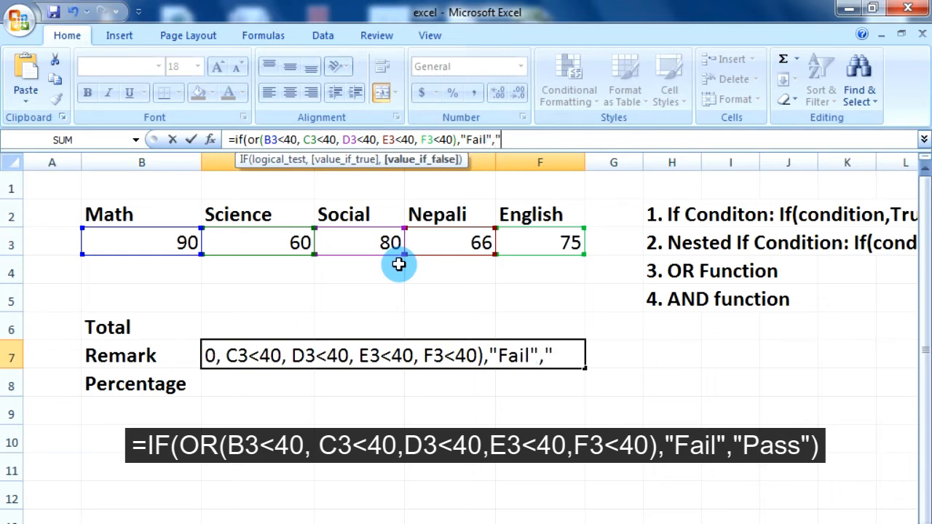
pyautogui.write('"Pass"')
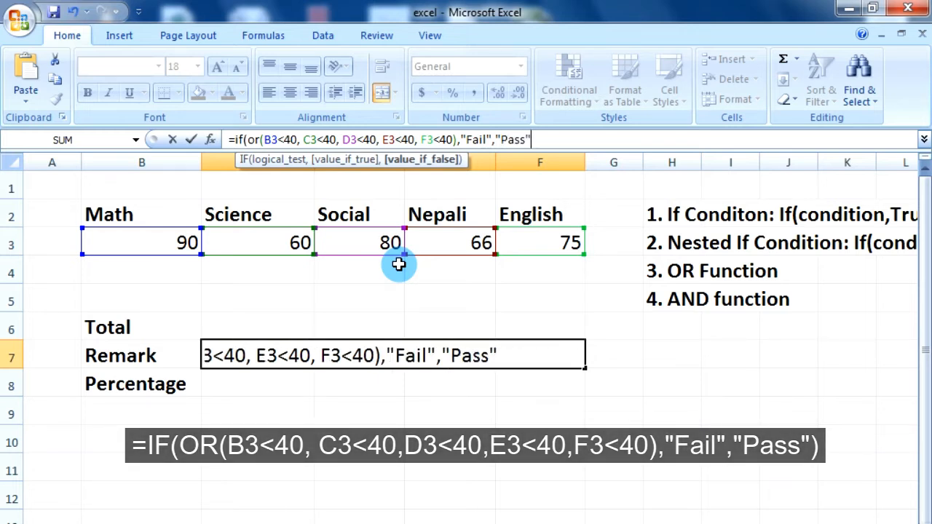
pyautogui.write(')')
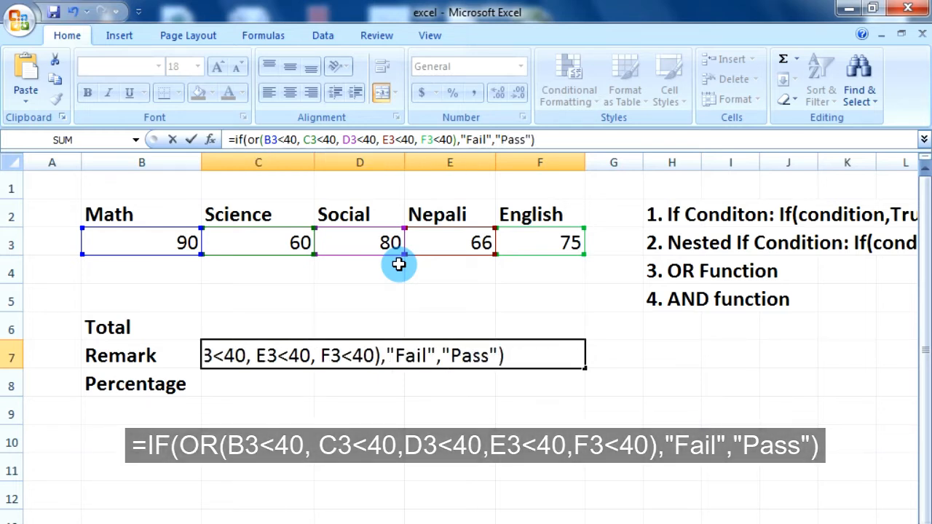
pyautogui.press('Return')
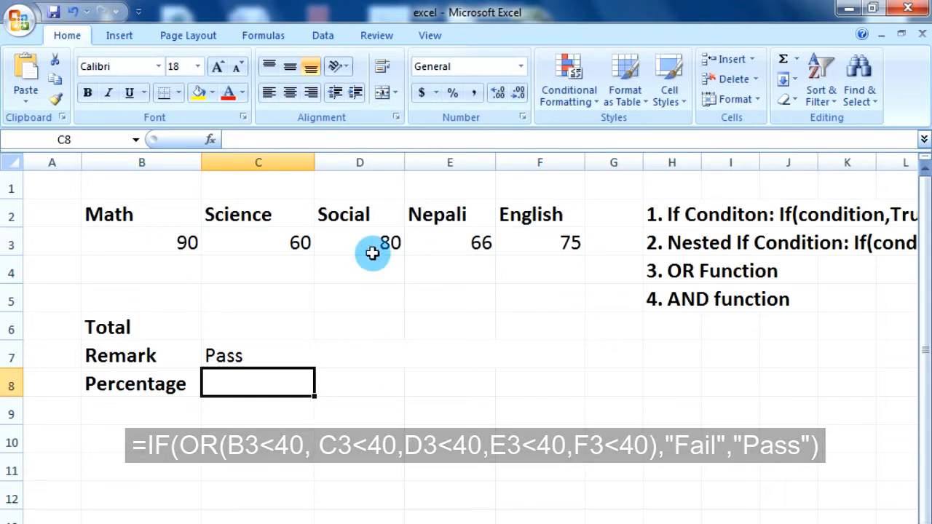
# Set the Science mark in C3 to 35 and check the Remark result in C7.
pyautogui.click(268, 249)
pyautogui.write('35')
pyautogui.press('Return')
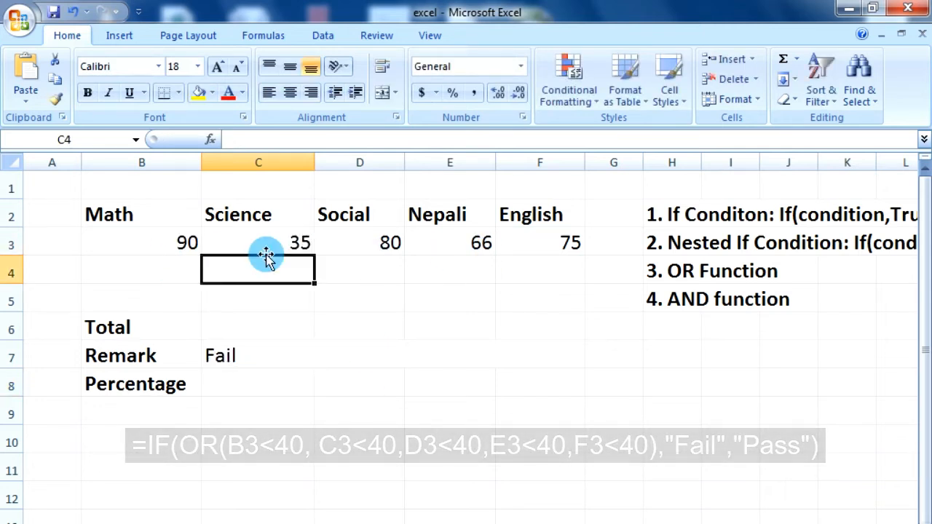
pyautogui.click(257, 358)
pyautogui.click(304, 247)
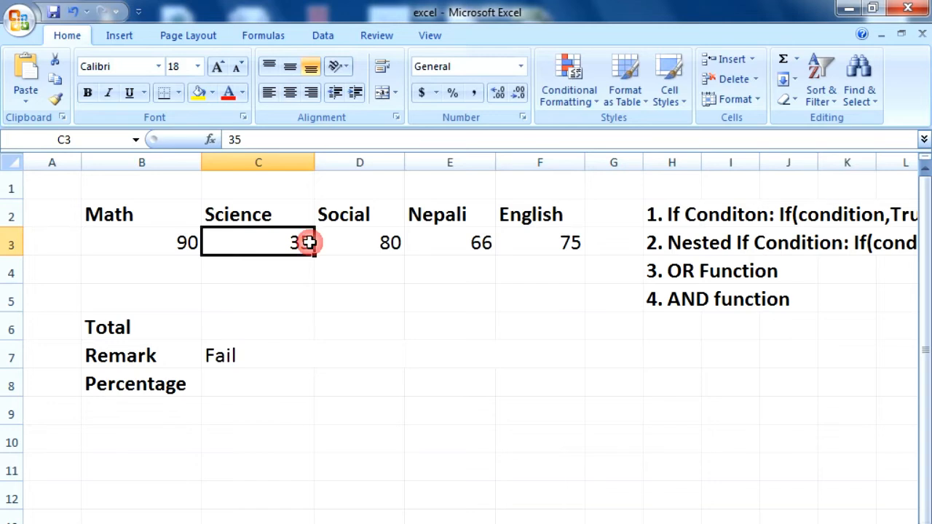
pyautogui.click(372, 248)
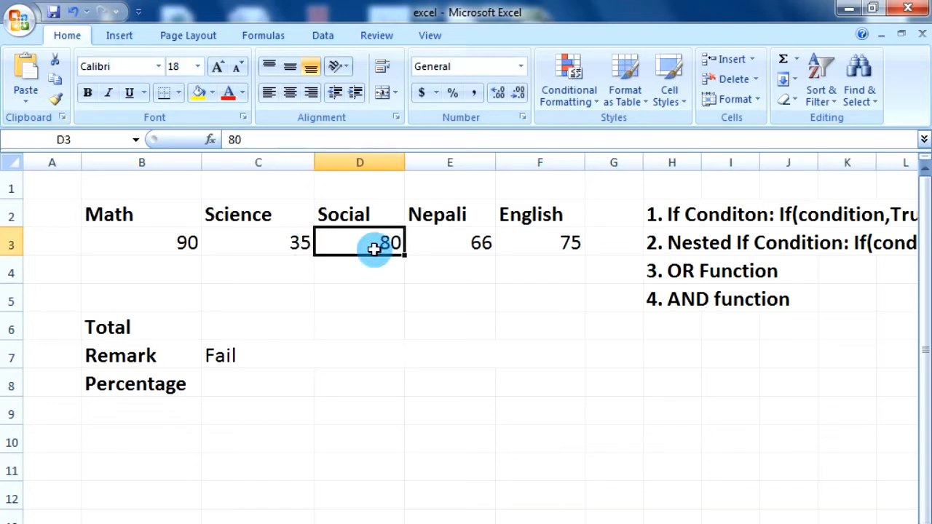
# Set the Science mark in C3 to 80 and the Social mark in D3 to 35 to test the Remark formula.
pyautogui.click(257, 235)
pyautogui.write('80')
pyautogui.press('Return')
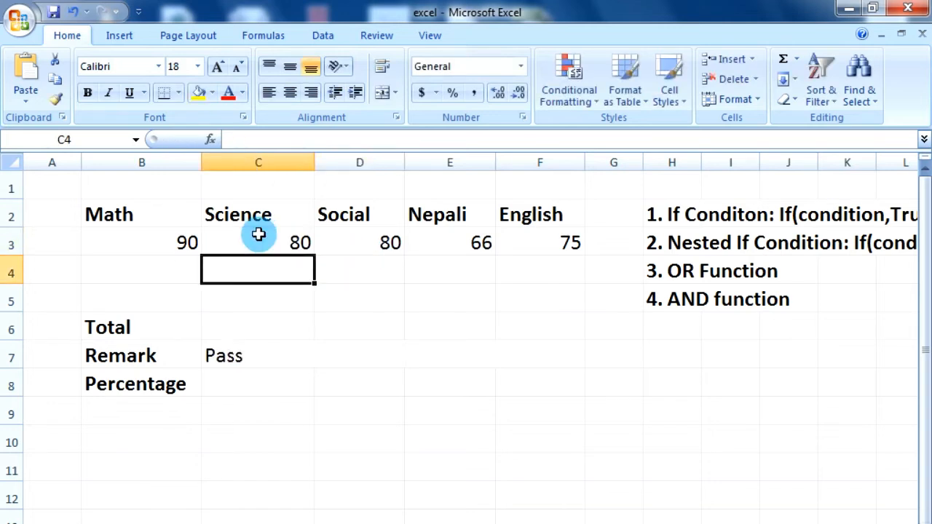
pyautogui.click(374, 247)
pyautogui.write('35')
pyautogui.press('Return')
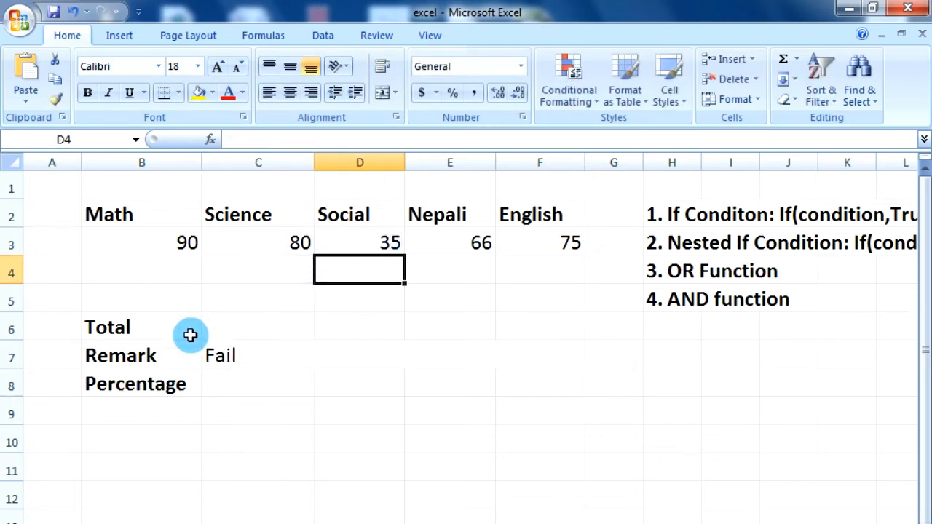
# Set the Social mark in D3 to 90.
pyautogui.click(386, 245)
pyautogui.write('9')
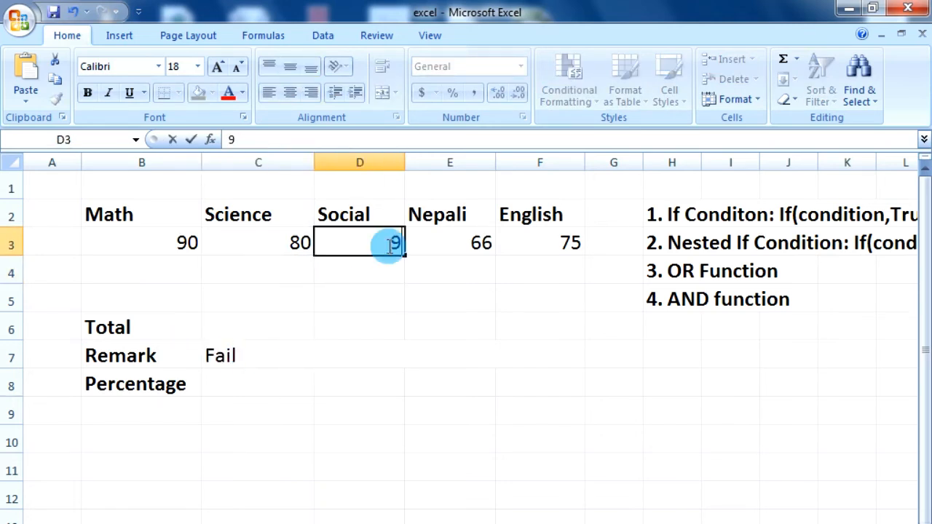
pyautogui.write('0')
pyautogui.press('Return')
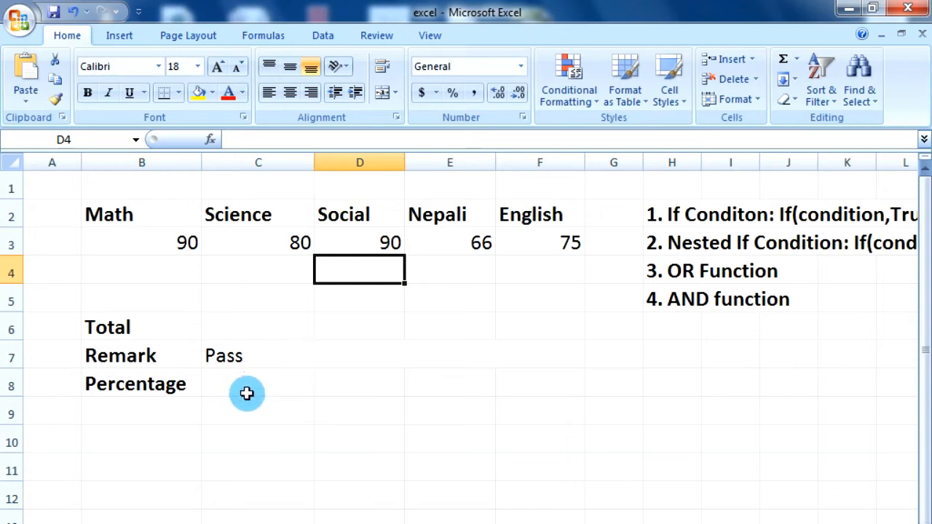
# Delete the Total label from B6.
pyautogui.click(237, 331)
pyautogui.click(271, 141)
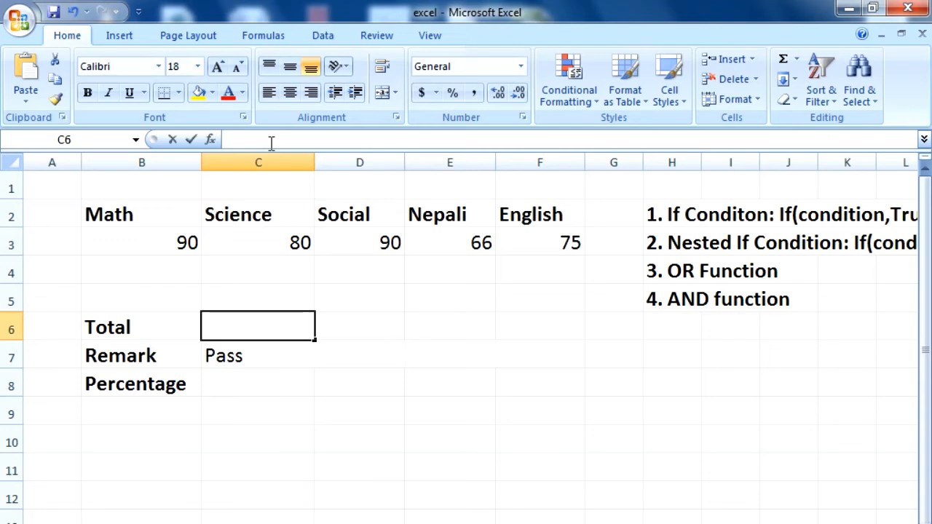
pyautogui.click(271, 141)
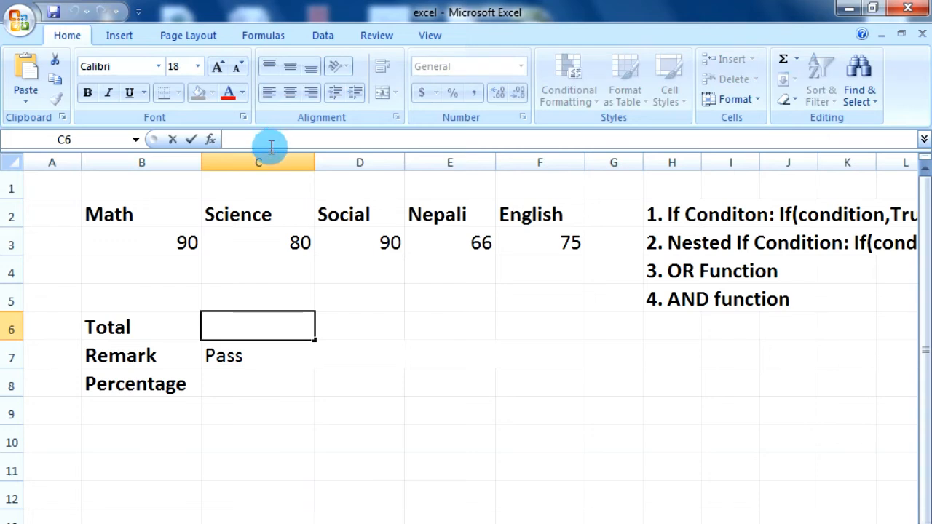
pyautogui.click(147, 386)
pyautogui.click(134, 339)
pyautogui.press('Delete')
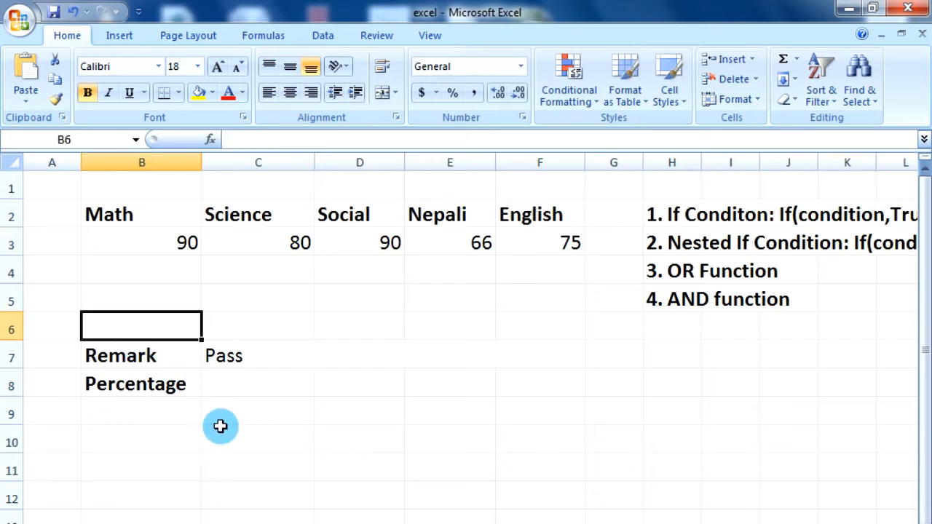
# Enter the formula =SUM(B3:F3)/500*100 in C8 to calculate the percentage.
pyautogui.click(233, 394)
pyautogui.click(274, 145)
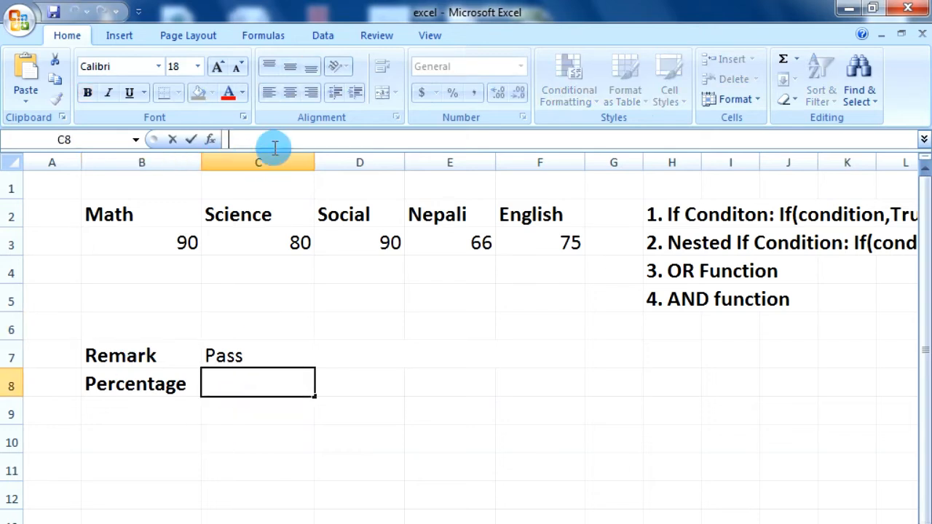
pyautogui.write('=')
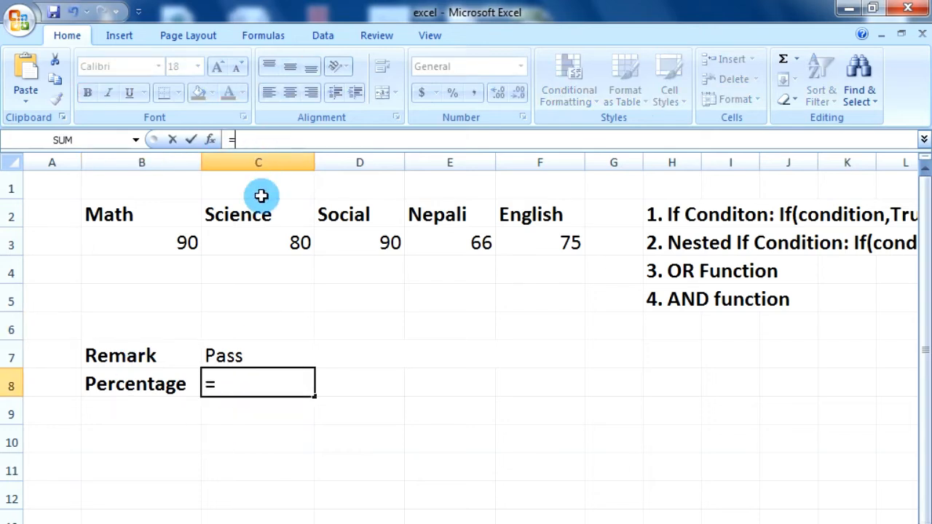
pyautogui.write('sum')
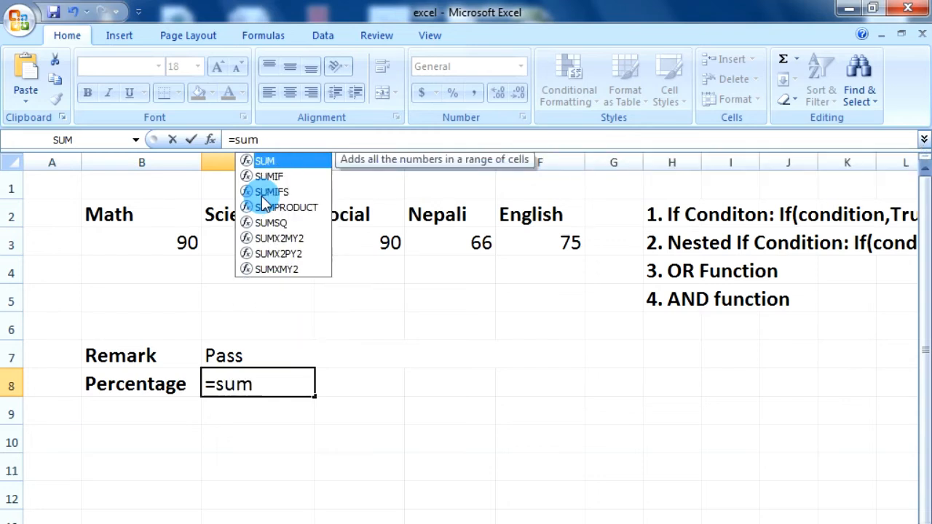
pyautogui.write('(')
pyautogui.moveTo(176, 241); pyautogui.dragTo(541, 243)
pyautogui.write(')')
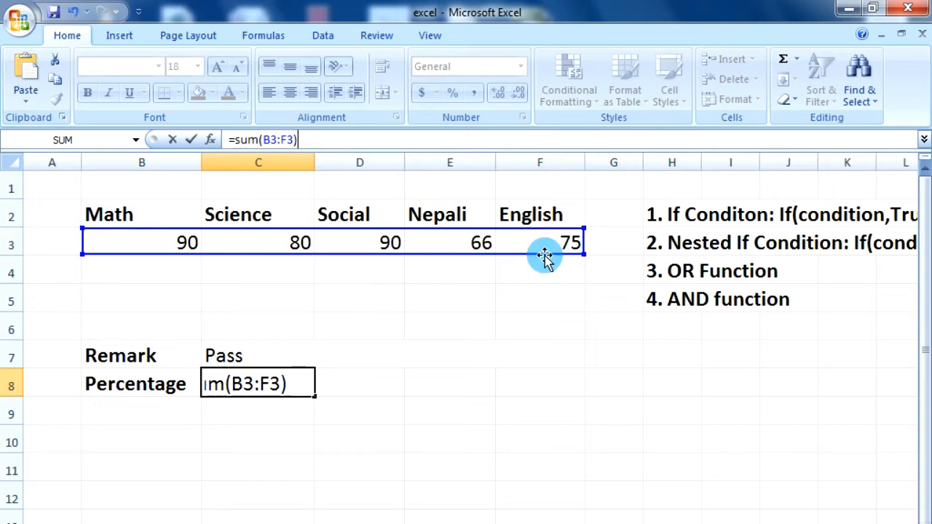
pyautogui.write('/500')
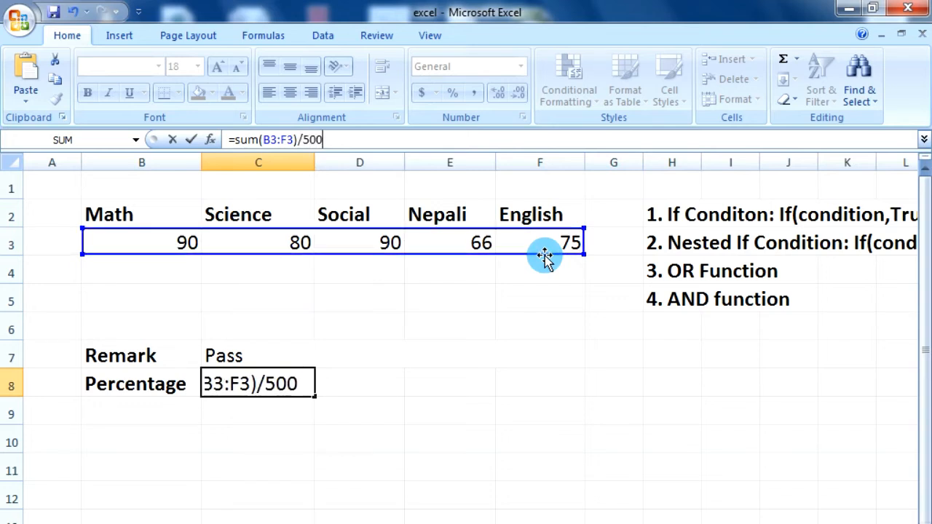
pyautogui.write('*100')
pyautogui.press('Return')
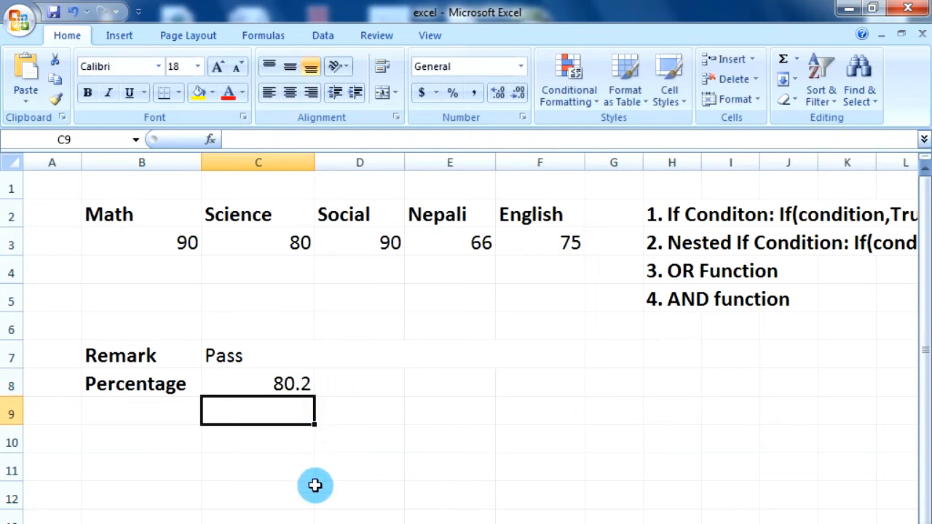
# Examine the Percentage formula in C8 and the Remark formula in C7 as the two conditions for the AND example.
pyautogui.click(245, 493)
pyautogui.click(285, 385)
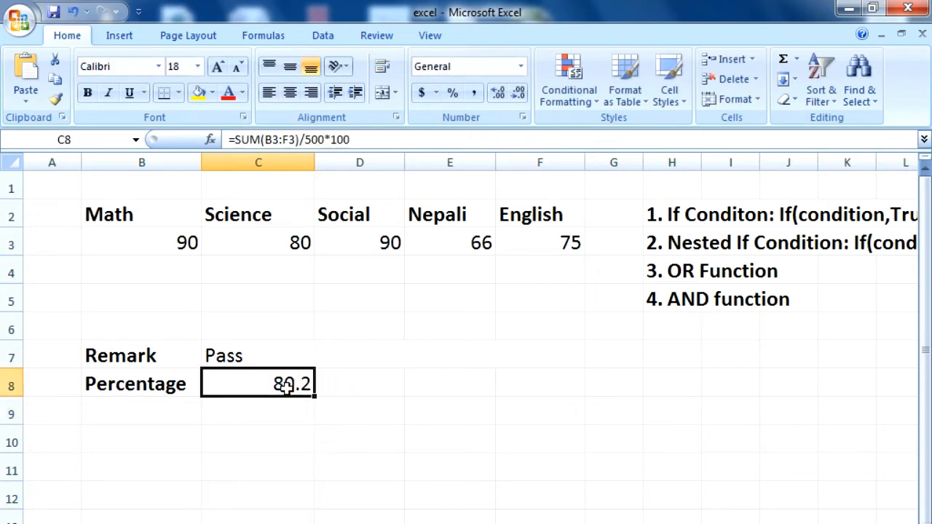
pyautogui.click(267, 415)
pyautogui.click(125, 414)
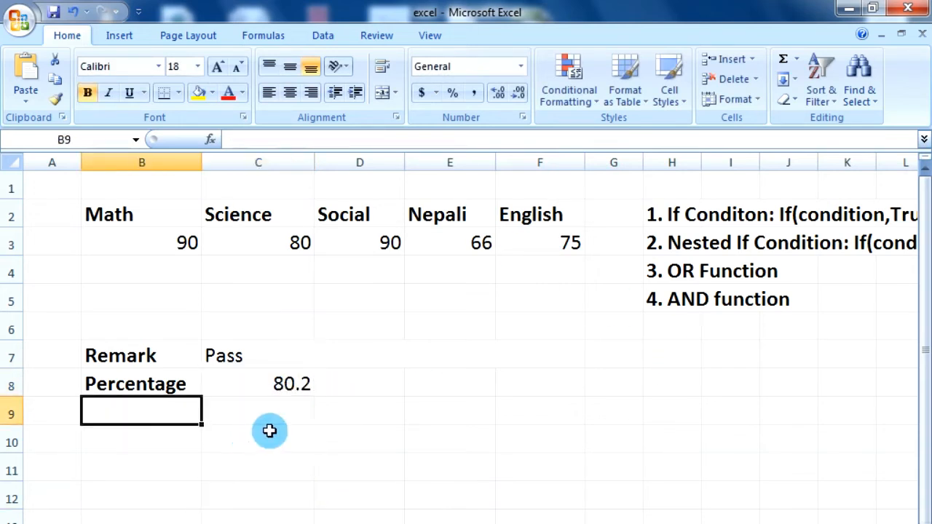
pyautogui.click(235, 364)
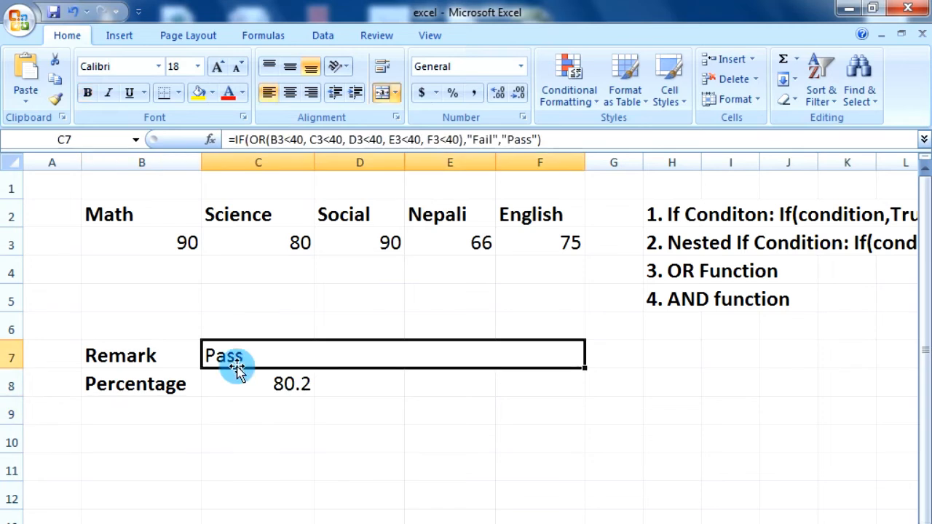
pyautogui.click(288, 388)
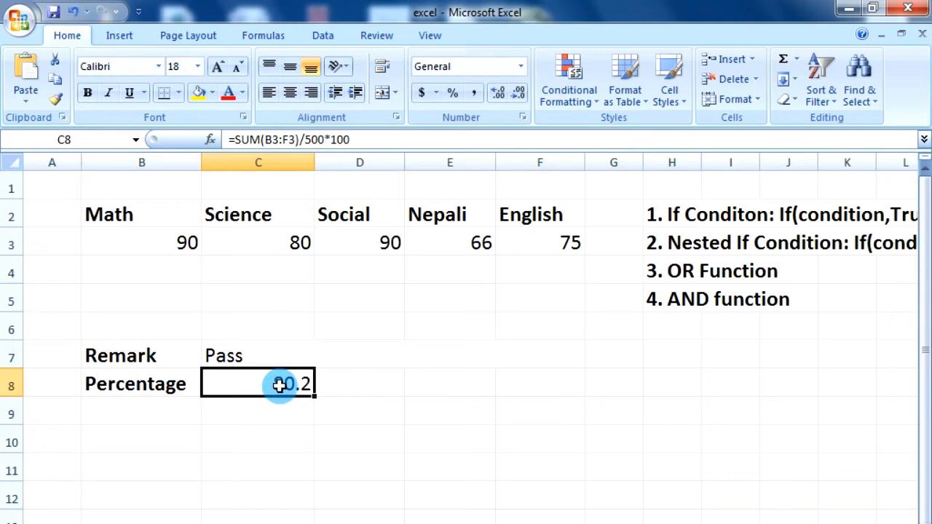
pyautogui.click(156, 418)
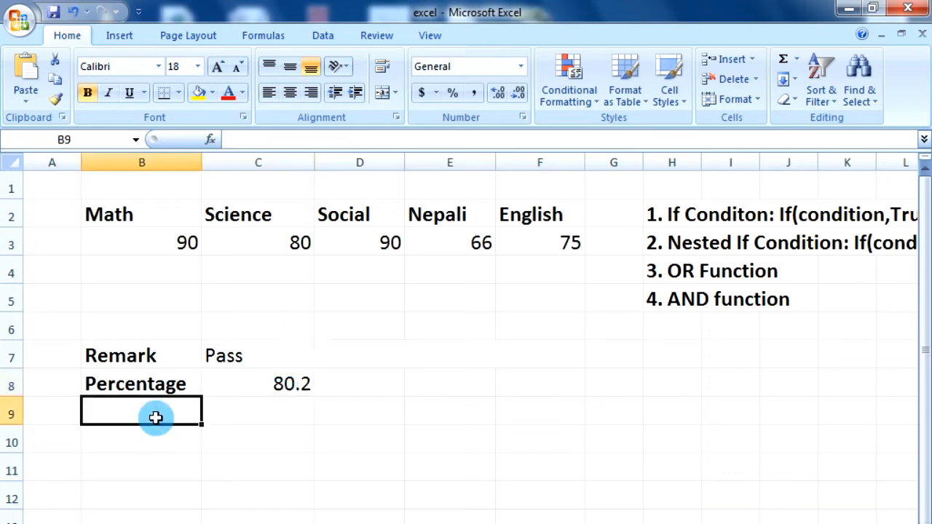
pyautogui.click(250, 415)
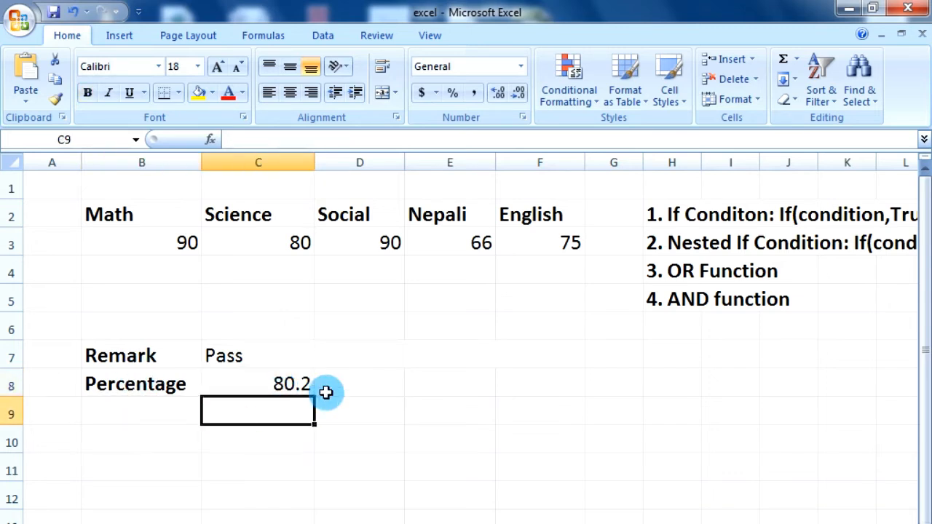
pyautogui.click(160, 415)
# Start an IF formula in C9 with the logical test AND(C7="Pass",C8>80).
pyautogui.click(266, 414)
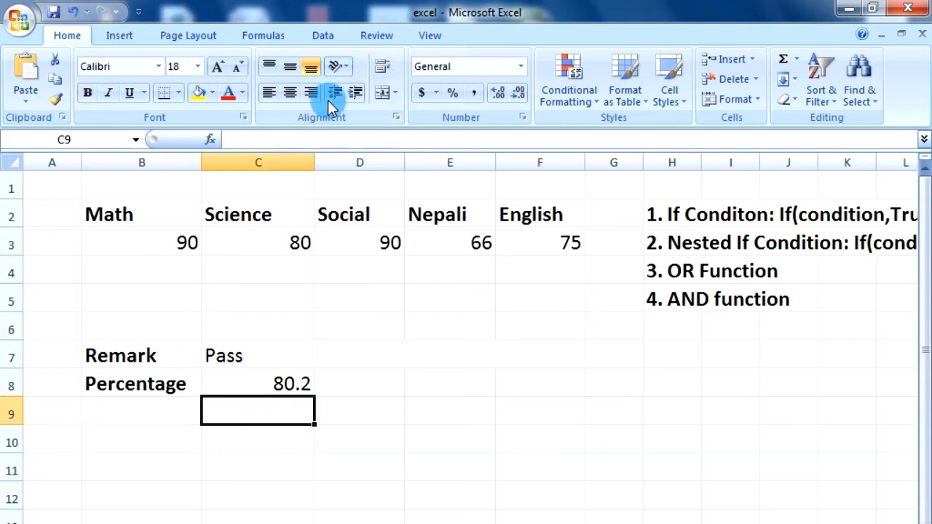
pyautogui.click(251, 142)
pyautogui.write('=')
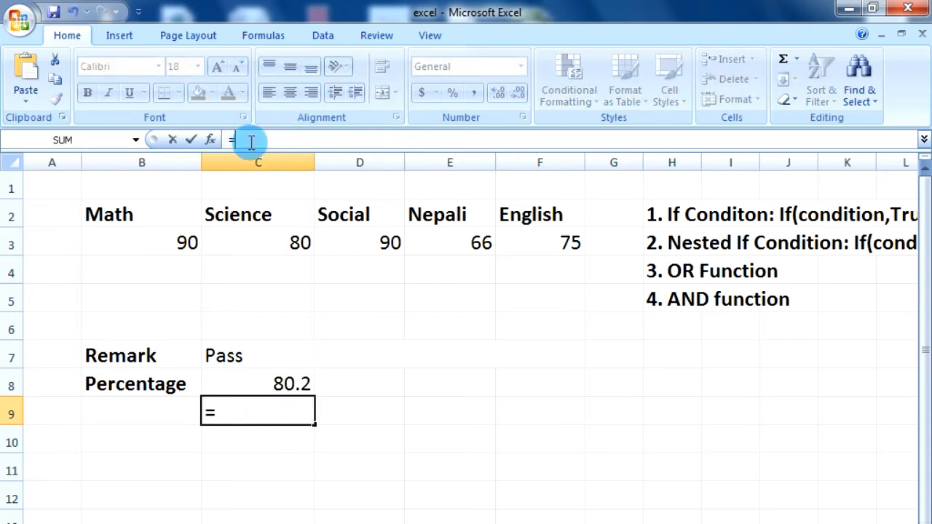
pyautogui.write('if(')
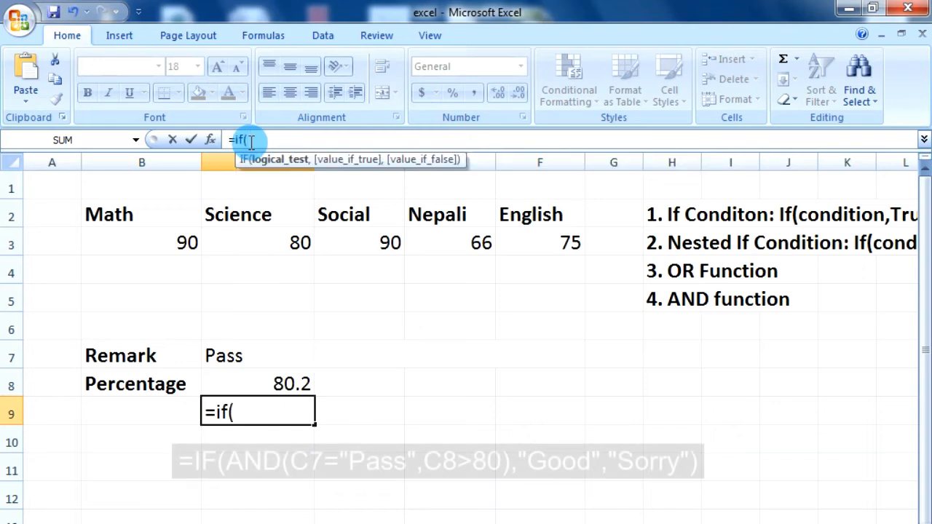
pyautogui.write('and')
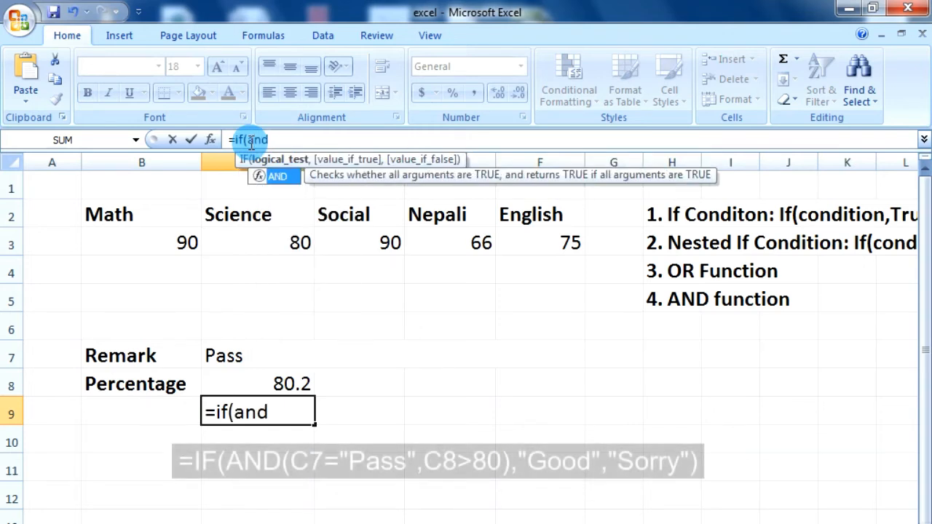
pyautogui.write('(')
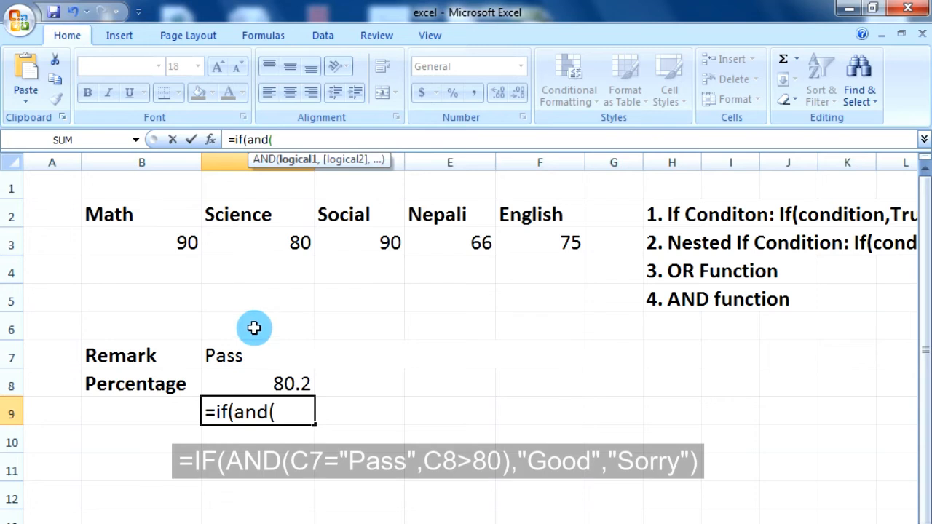
pyautogui.click(232, 356)
pyautogui.write('=')
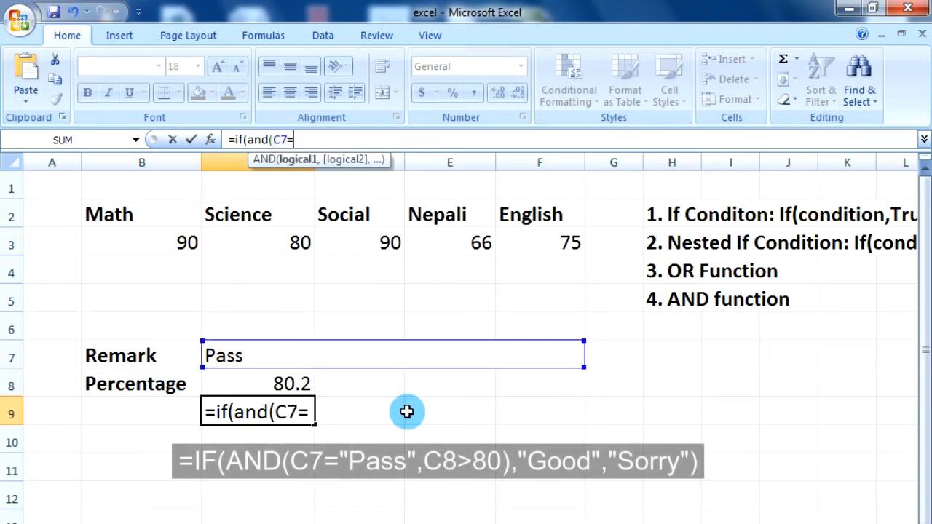
pyautogui.write('"P')
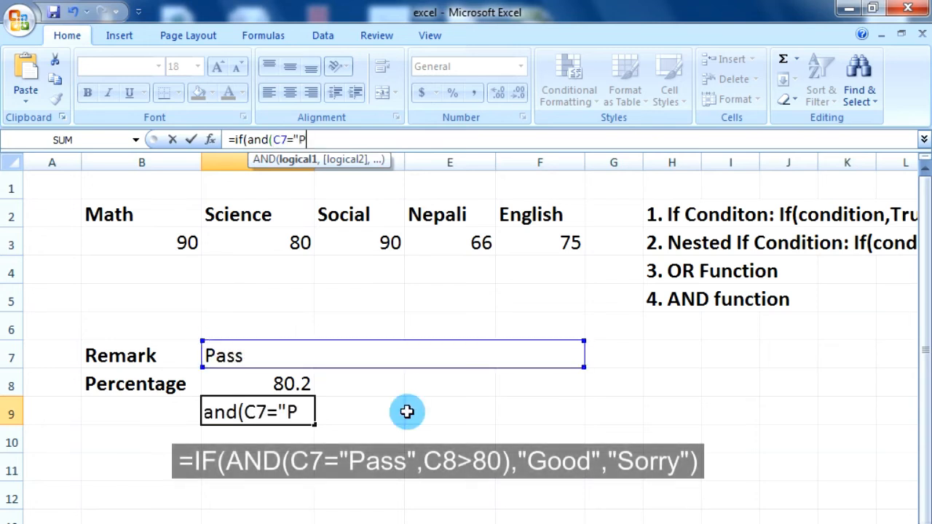
pyautogui.write('ass')
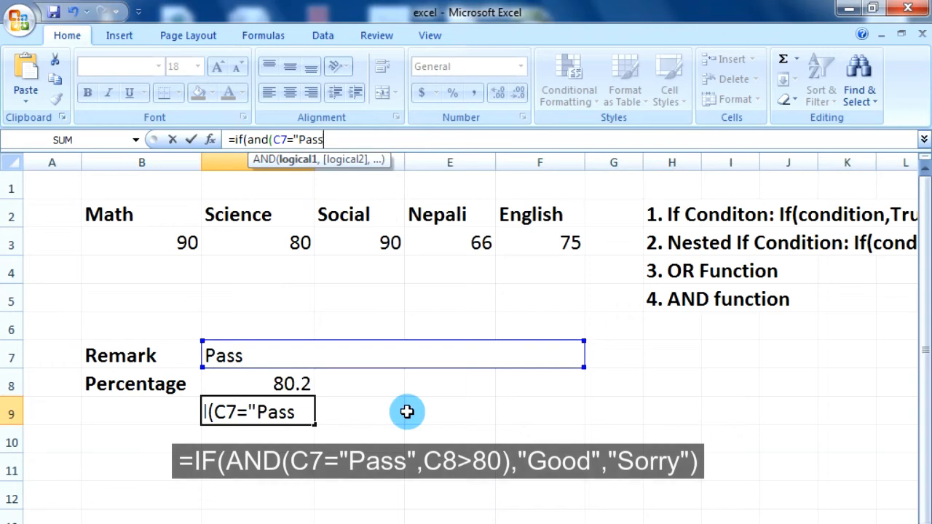
pyautogui.write('"')
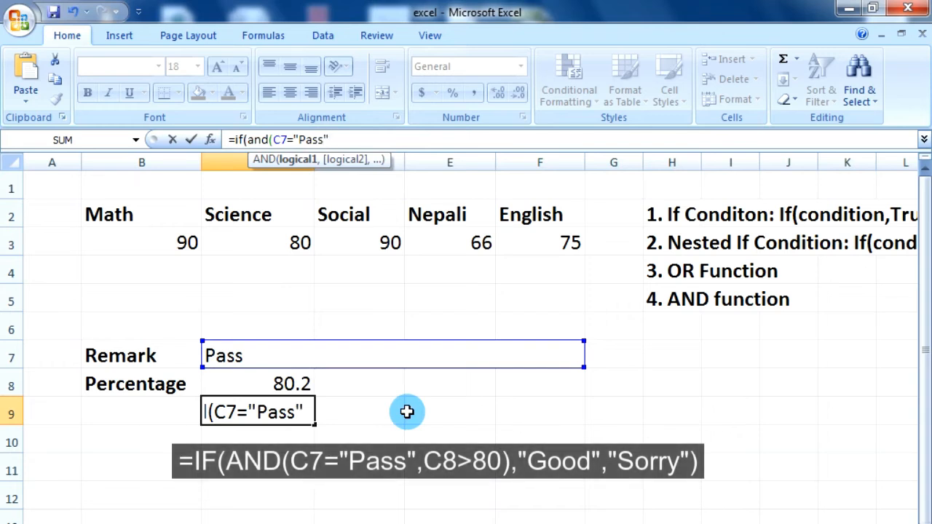
pyautogui.write(',')
pyautogui.click(264, 381)
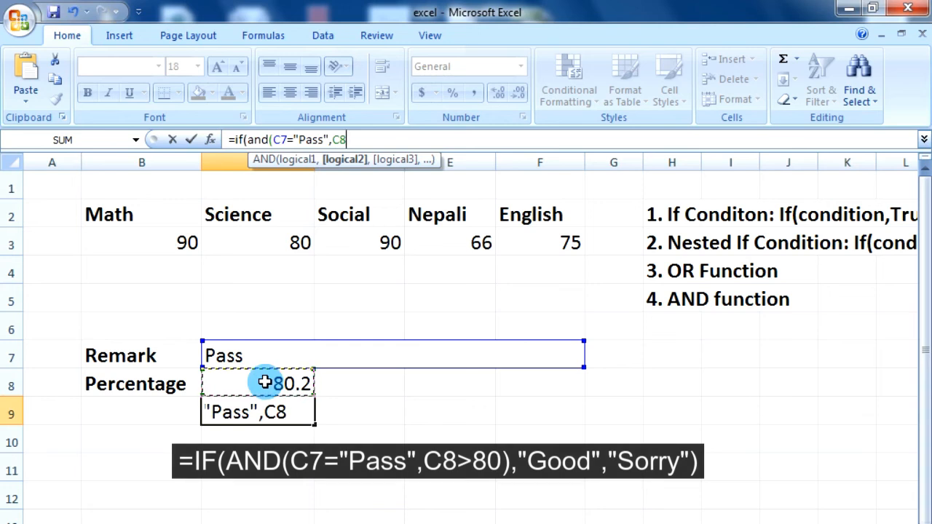
pyautogui.write('>80')
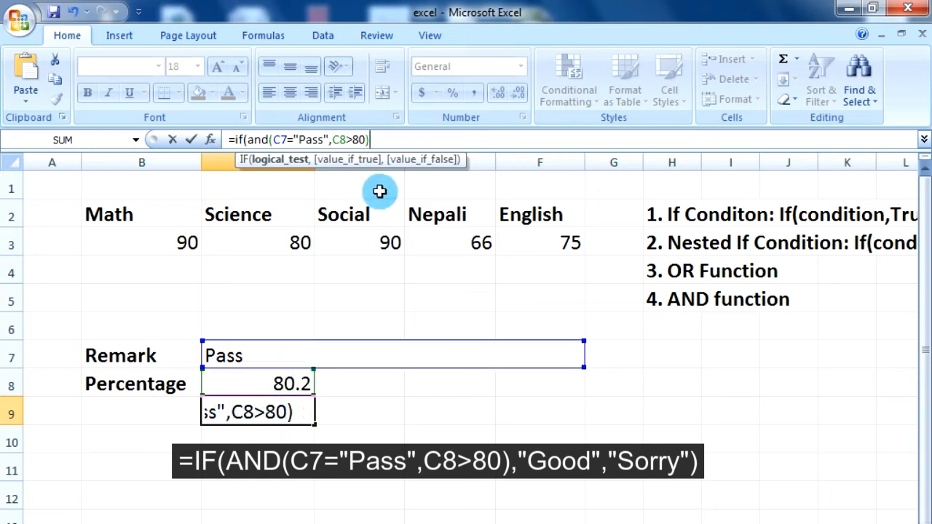
# Complete the IF formula in C9 with "Good" as the true value and "Sorry" as the false value.
pyautogui.write(',')
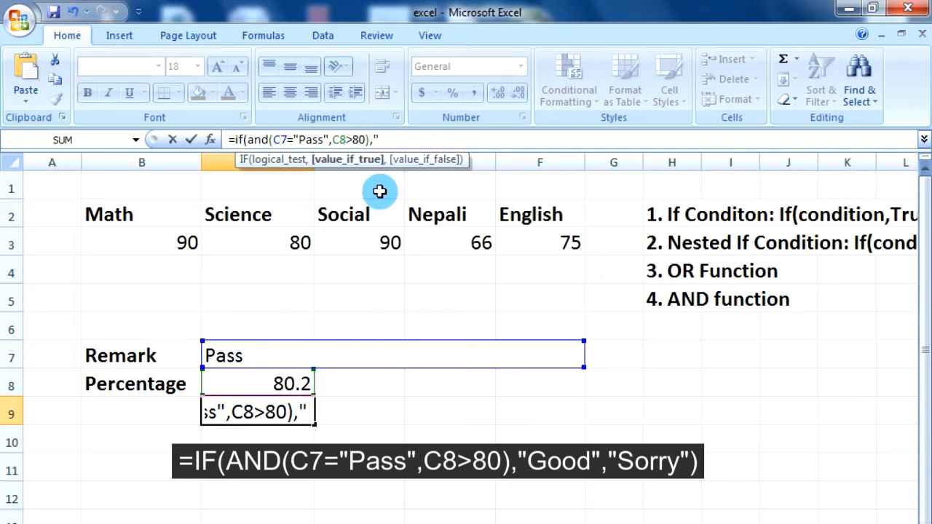
pyautogui.write('"Good"')
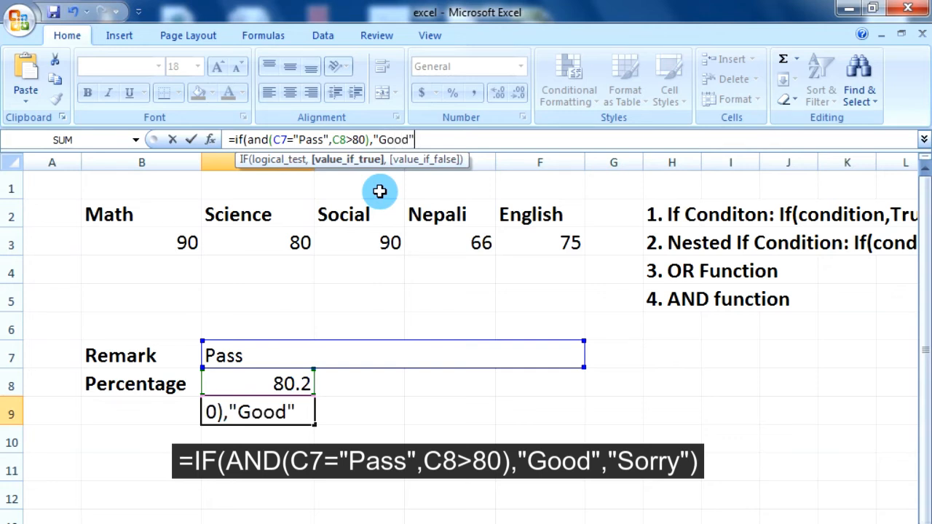
pyautogui.write(',')
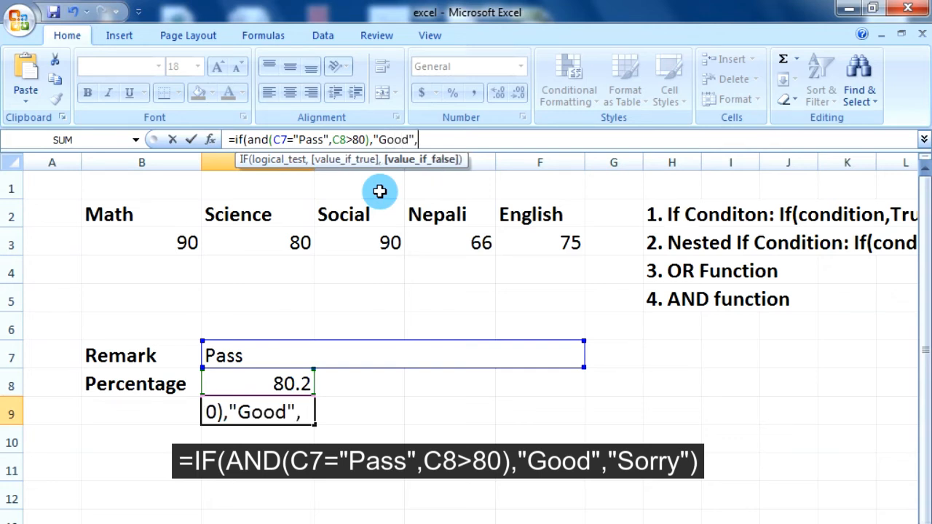
pyautogui.write('"S')
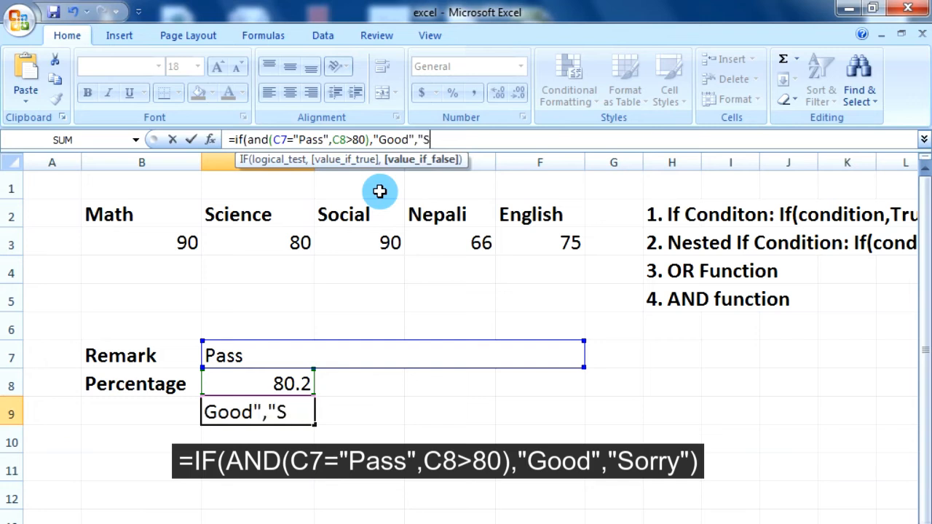
pyautogui.write('orry')
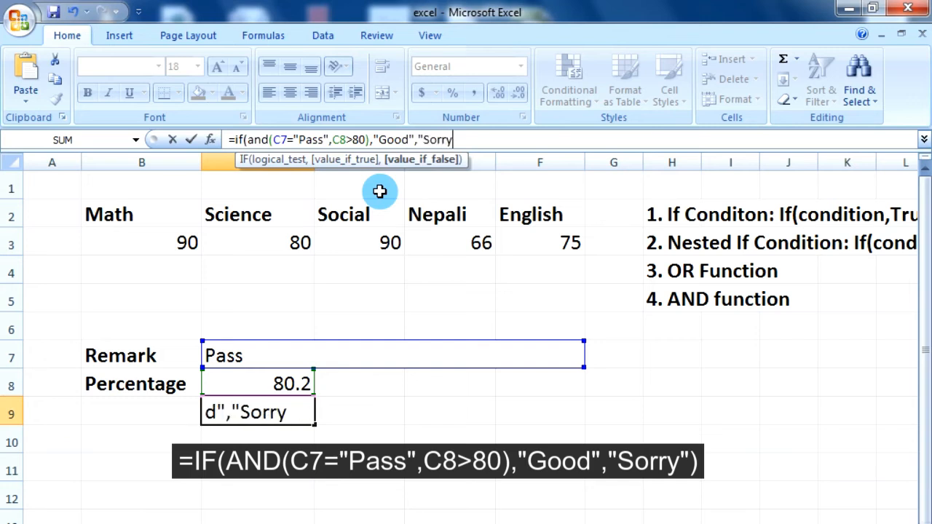
pyautogui.press('Return')
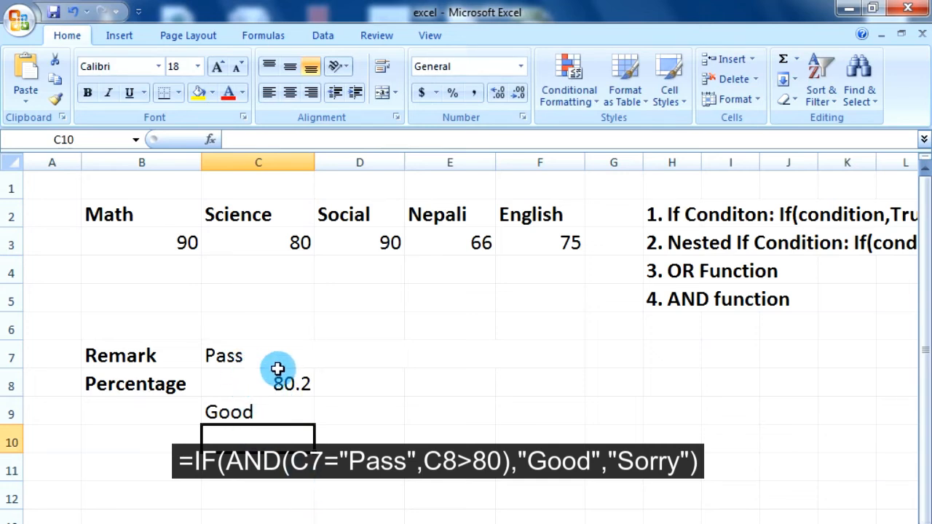
# Set the Science mark in C3 to 35 to test the AND formula in C9.
pyautogui.click(297, 244)
pyautogui.write('35')
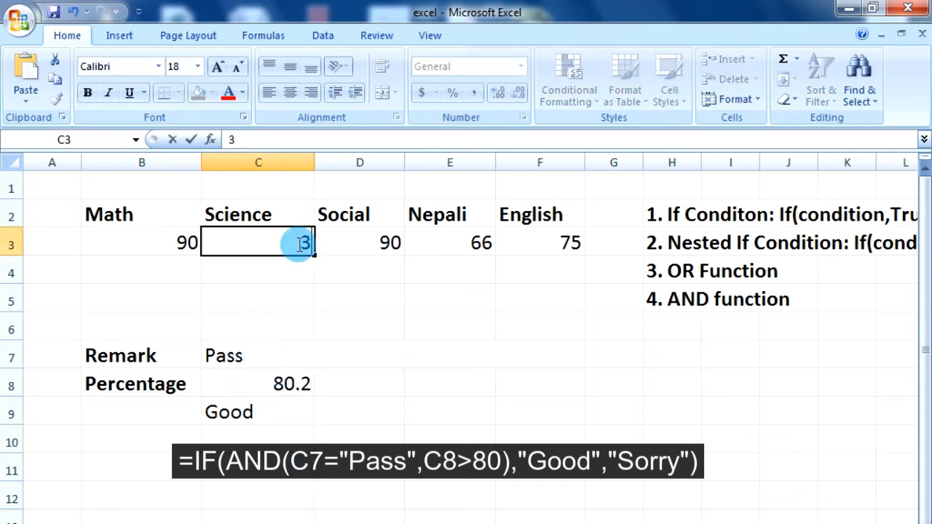
pyautogui.press('Return')
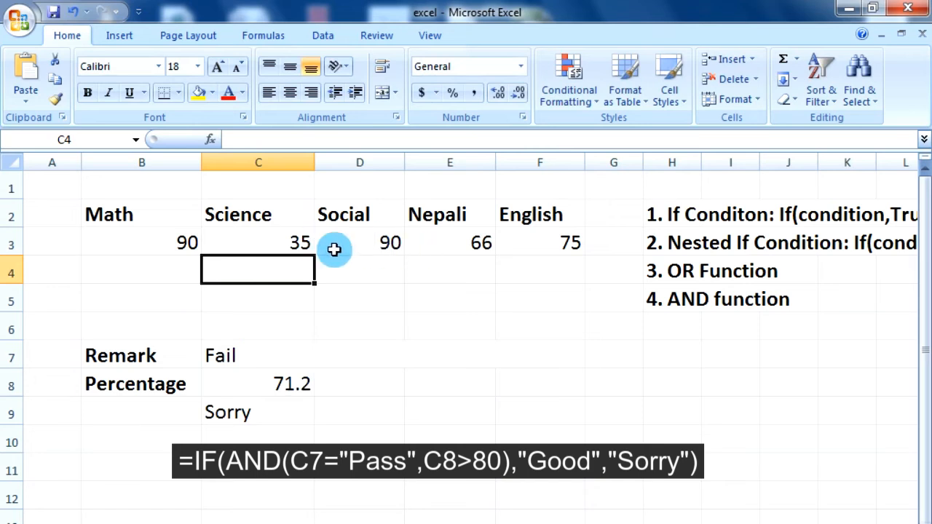
# Set the Nepali mark in E3 to 90 and check the Remark in C7 and the Percentage in C8.
pyautogui.click(448, 240)
pyautogui.write('9')
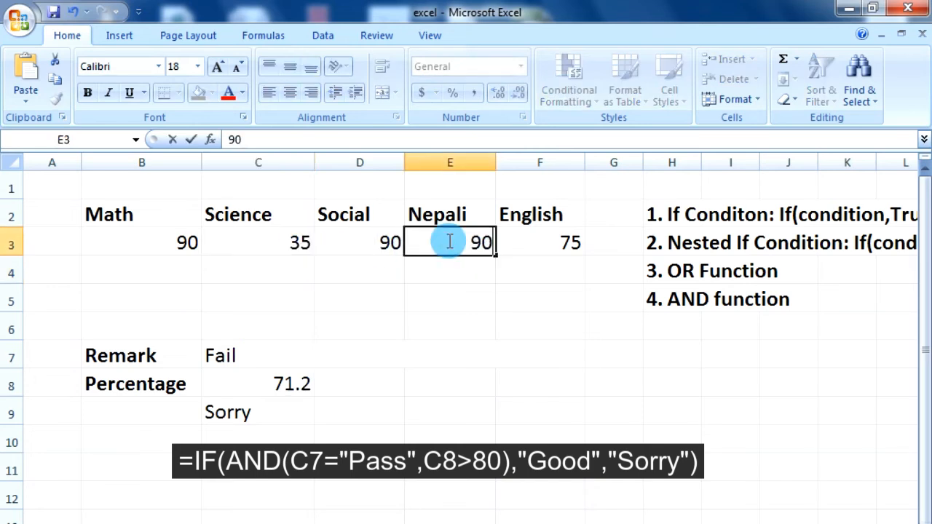
pyautogui.write('0')
pyautogui.click(268, 360)
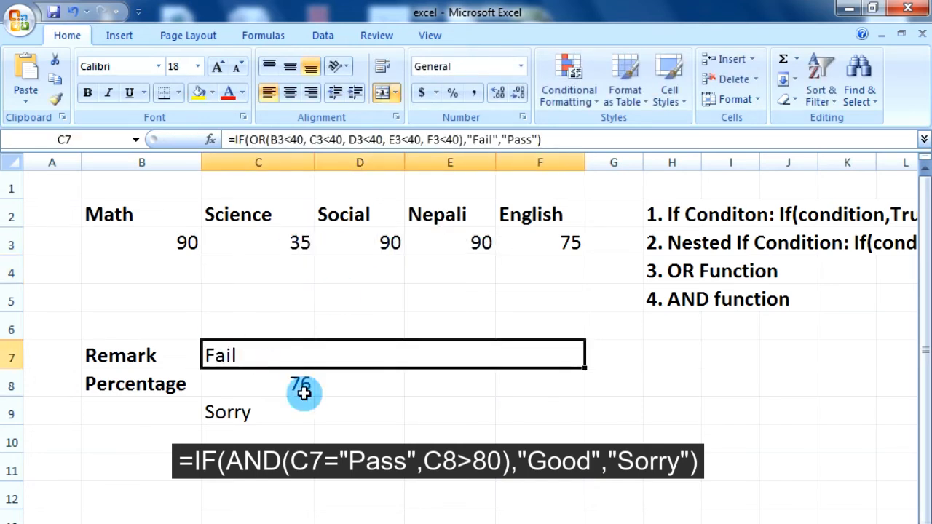
pyautogui.click(305, 390)
# Set the English mark in F3 to 90.
pyautogui.click(467, 244)
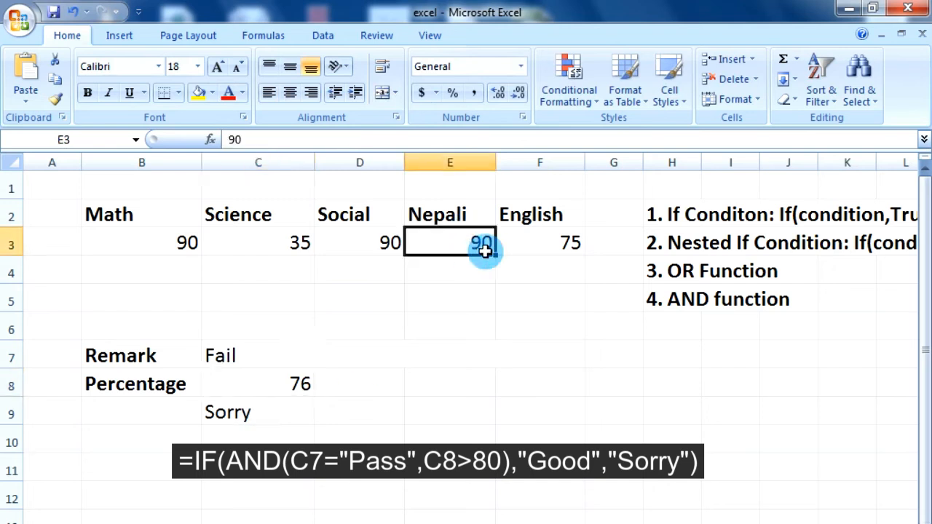
pyautogui.click(569, 246)
pyautogui.write('90')
pyautogui.press('Return')
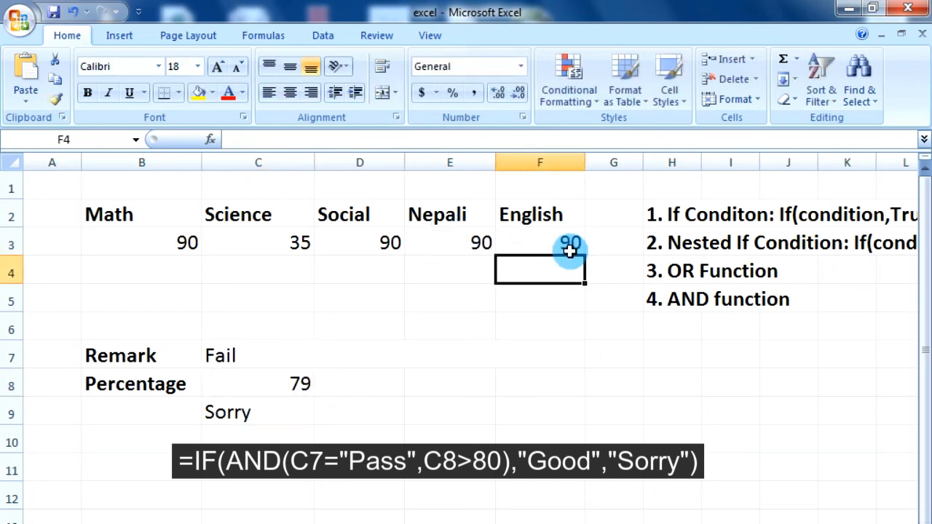
# Set the Social mark in D3 to 99 to test the percentage condition of the AND formula.
pyautogui.click(205, 246)
pyautogui.click(290, 250)
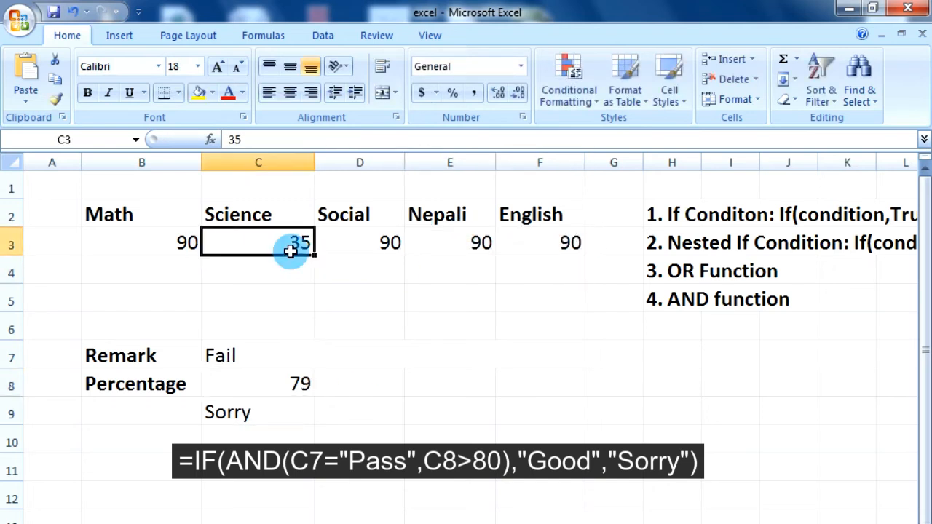
pyautogui.click(380, 246)
pyautogui.write('9')
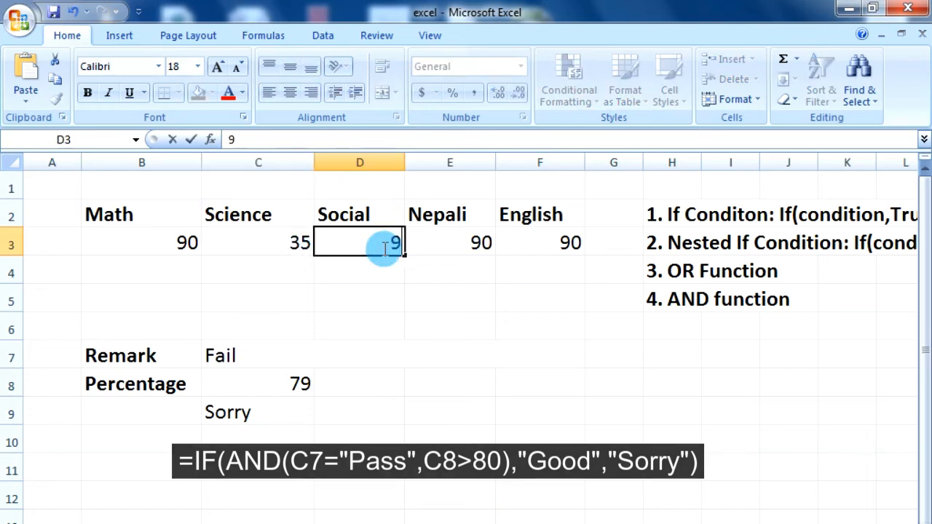
pyautogui.write('9')
pyautogui.press('Return')
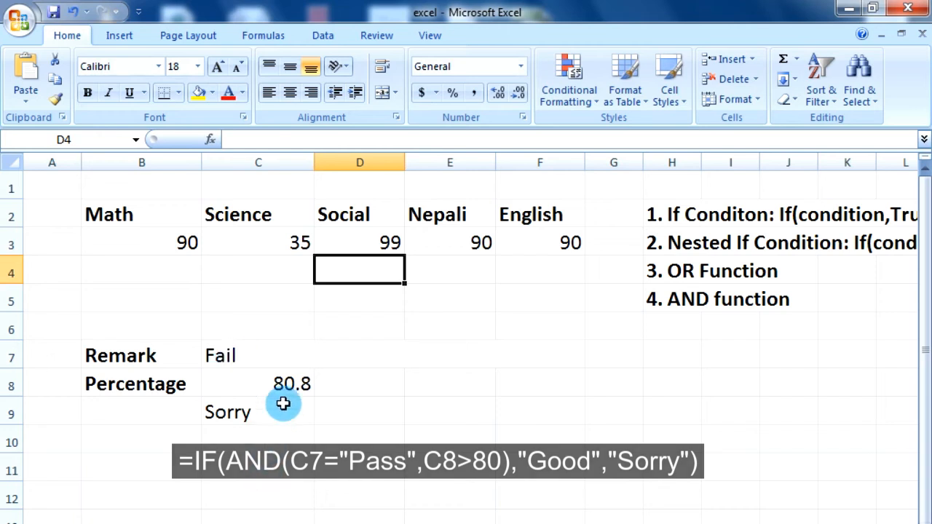
# Examine the AND formula in C9 against the Remark in C7 and the Percentage formula in C8.
pyautogui.click(256, 417)
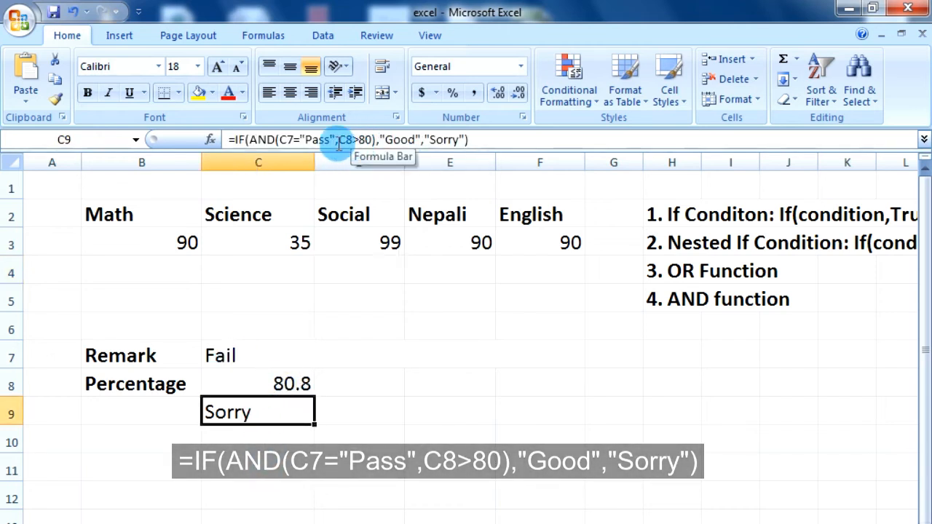
pyautogui.click(292, 386)
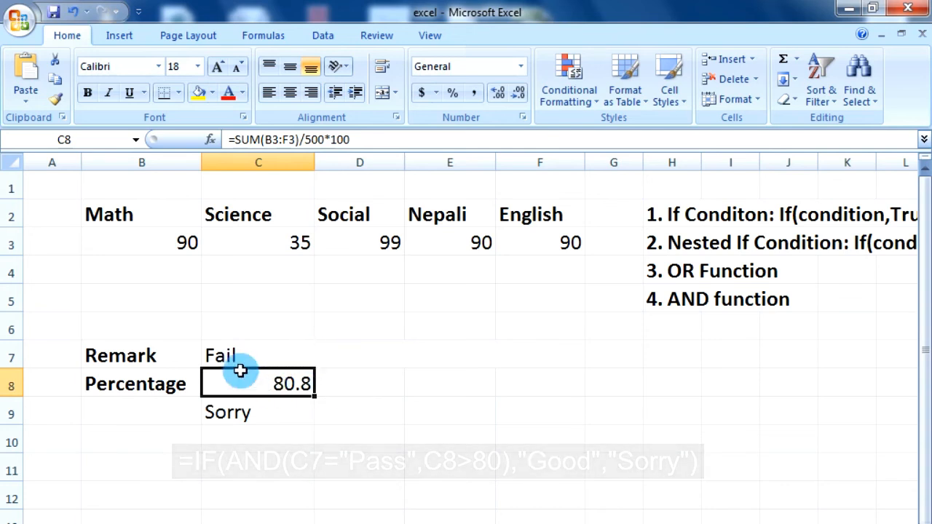
pyautogui.click(304, 360)
pyautogui.click(271, 415)
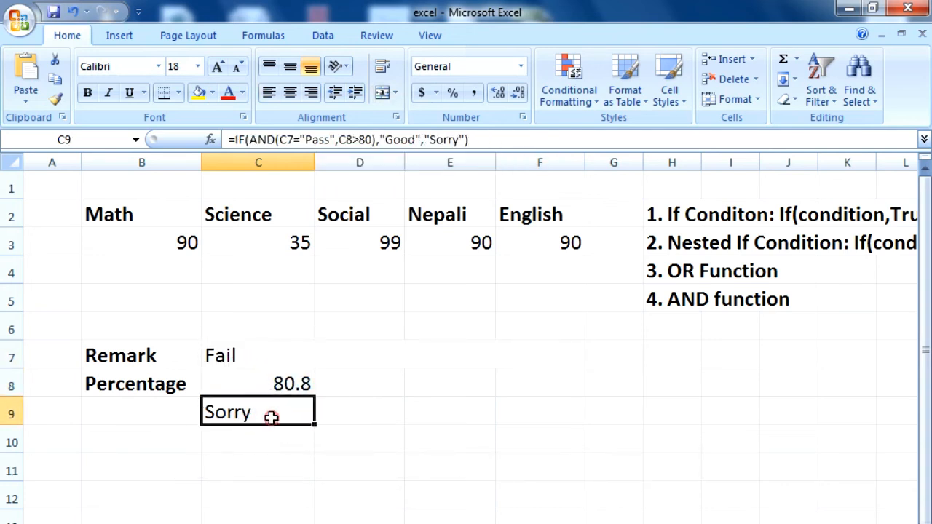
pyautogui.click(285, 383)
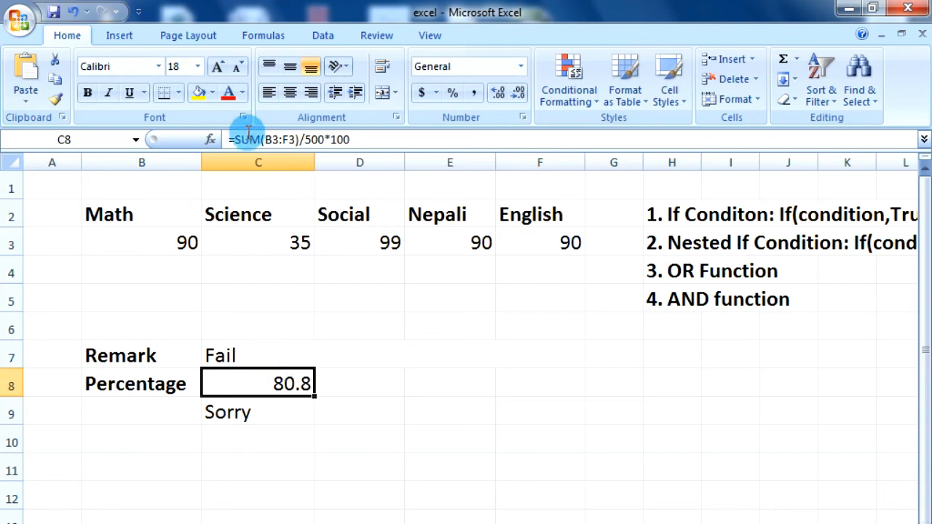
pyautogui.click(237, 412)
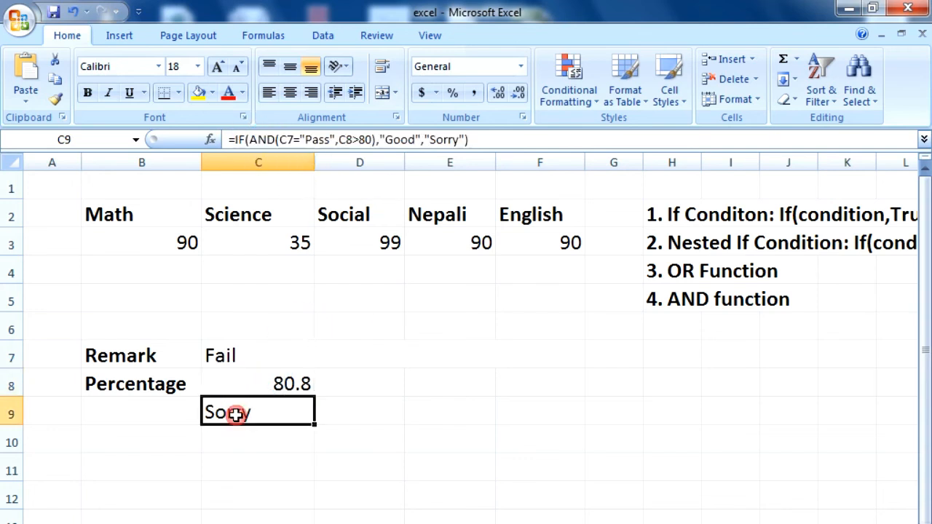
pyautogui.click(366, 139)
pyautogui.click(312, 139)
pyautogui.press('Escape')
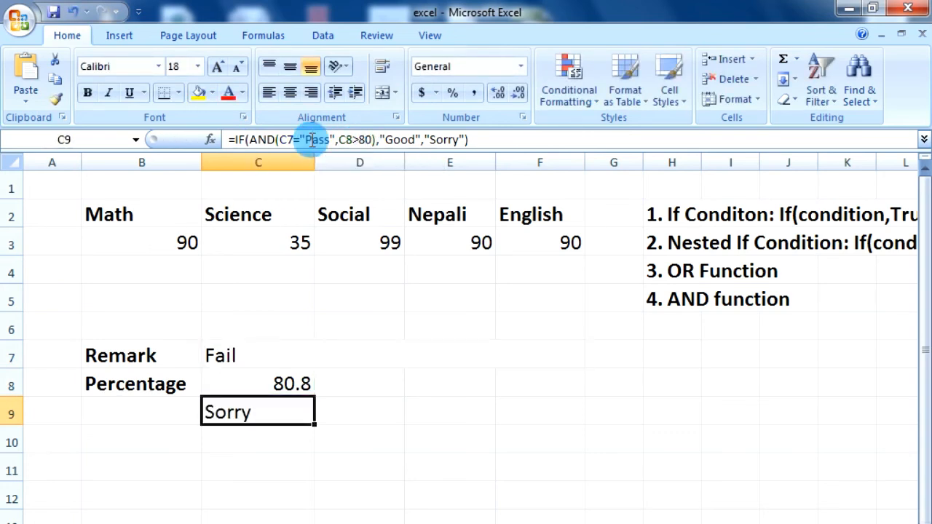
# Set the Science mark in C3 to 40 to test the AND formula with a passing mark.
pyautogui.click(296, 244)
pyautogui.write('40')
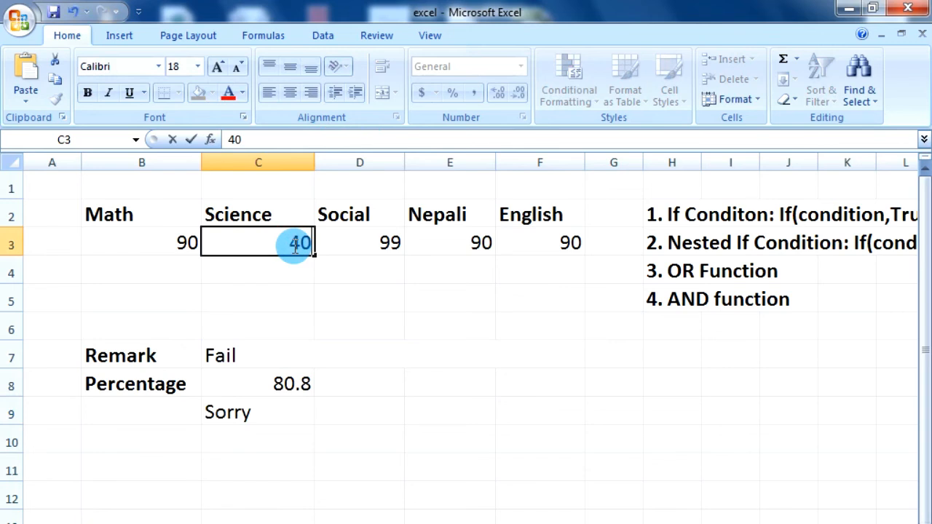
pyautogui.press('Return')
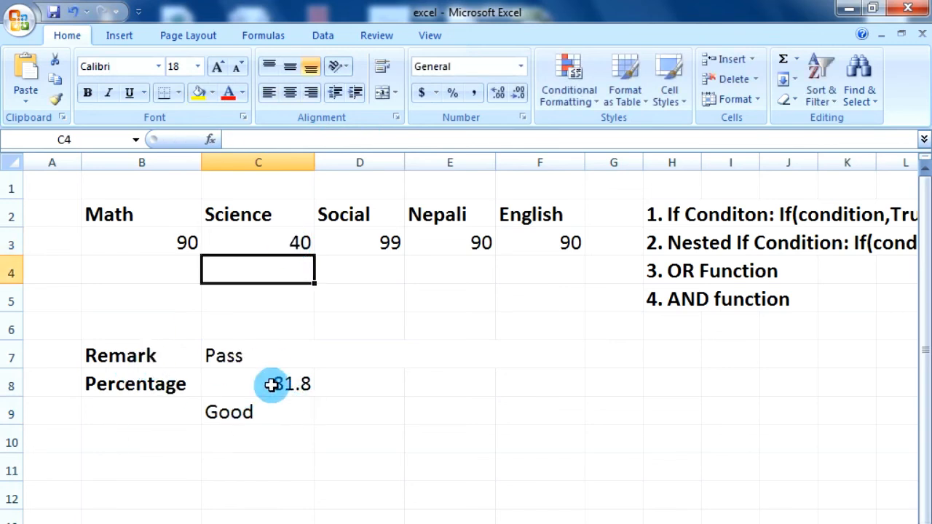
# Set the Social mark in D3 to 40 and check the AND formula's result in C9.
pyautogui.click(387, 244)
pyautogui.write('40')
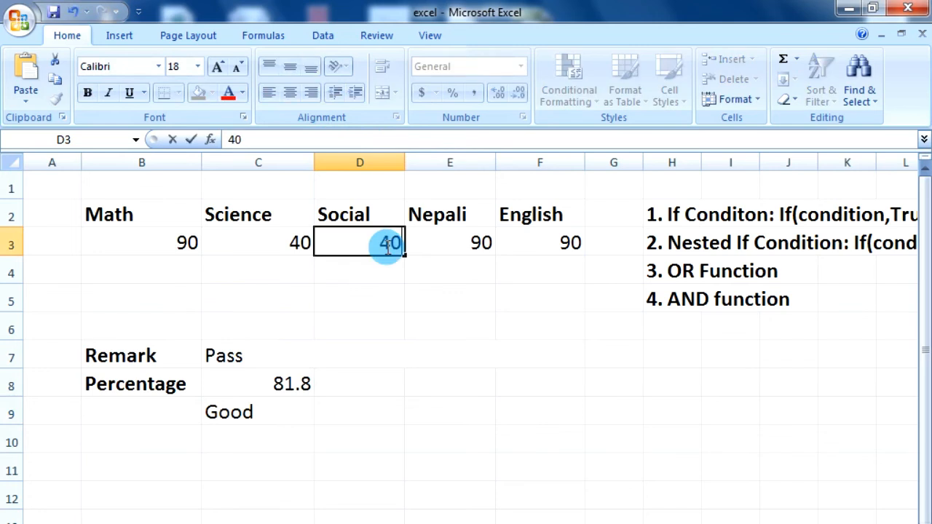
pyautogui.click(433, 246)
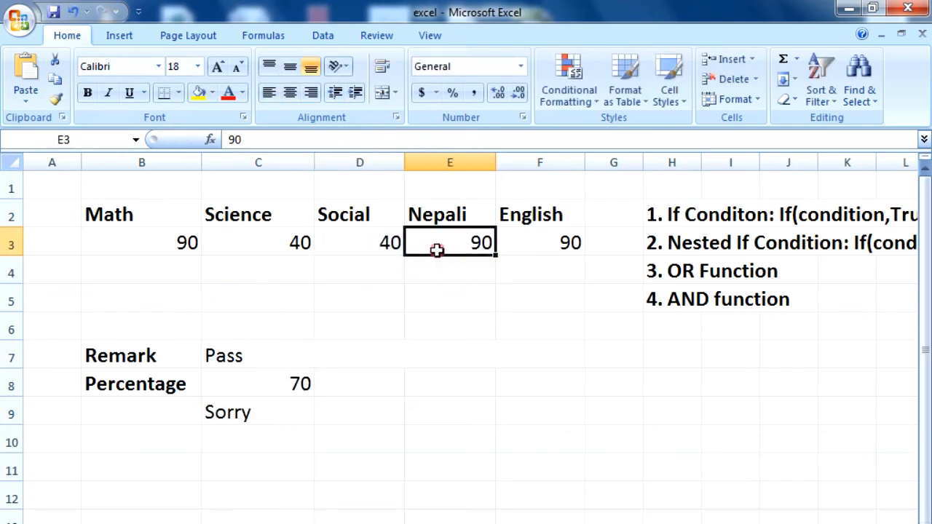
pyautogui.click(283, 417)
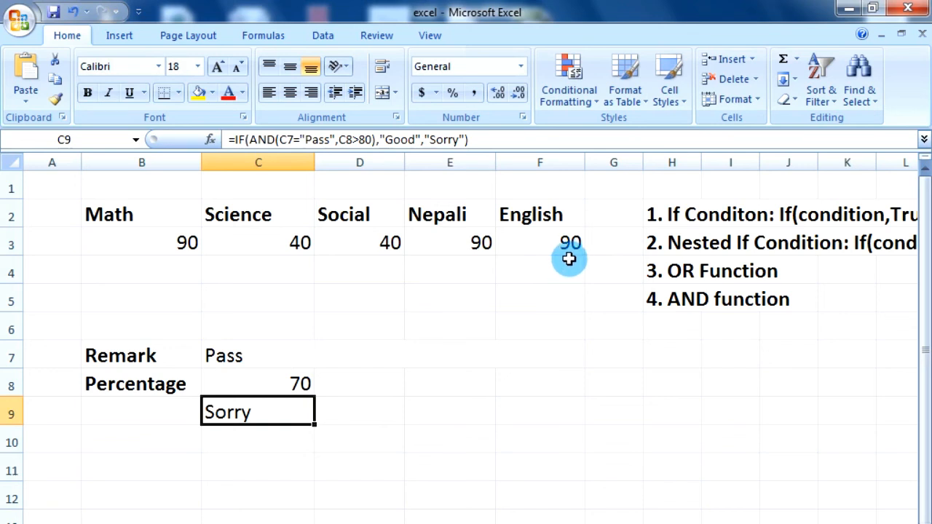
# Select the empty cell range B4:F6 below the subject marks.
pyautogui.click(462, 375)
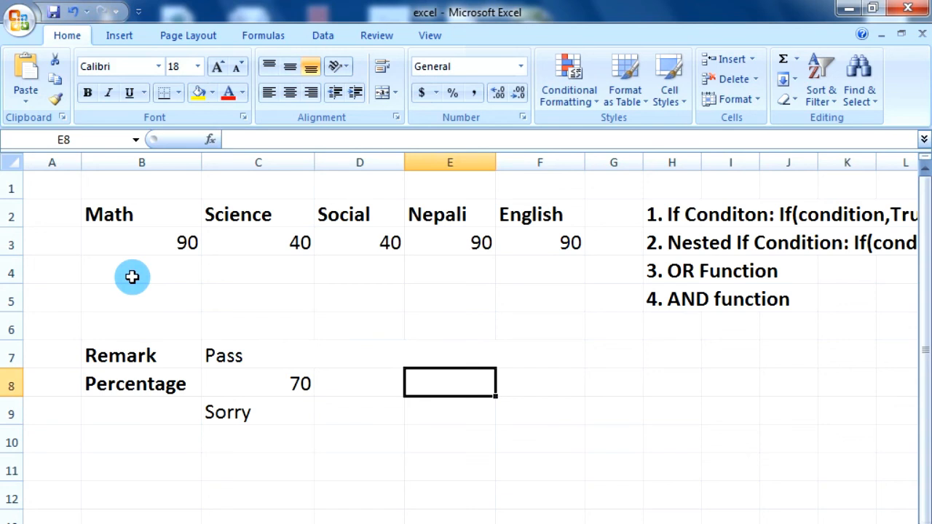
pyautogui.moveTo(121, 271); pyautogui.dragTo(546, 316)
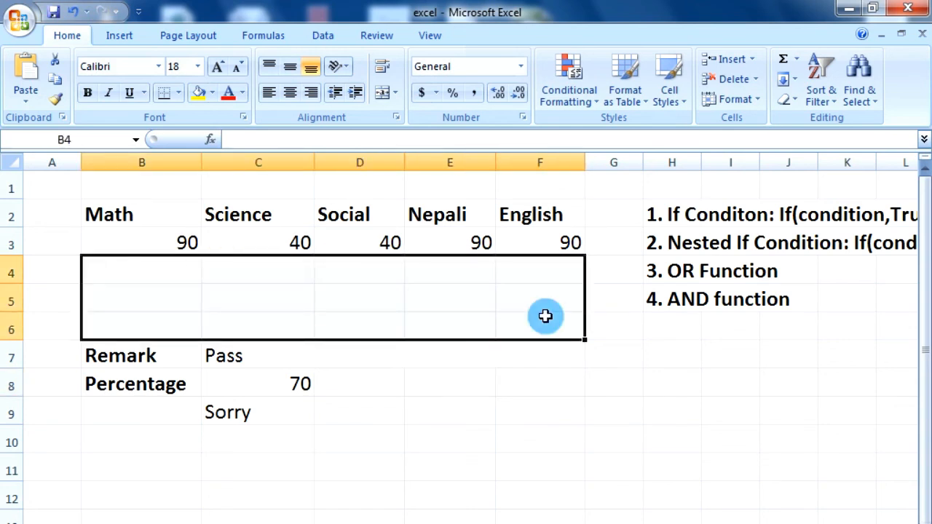